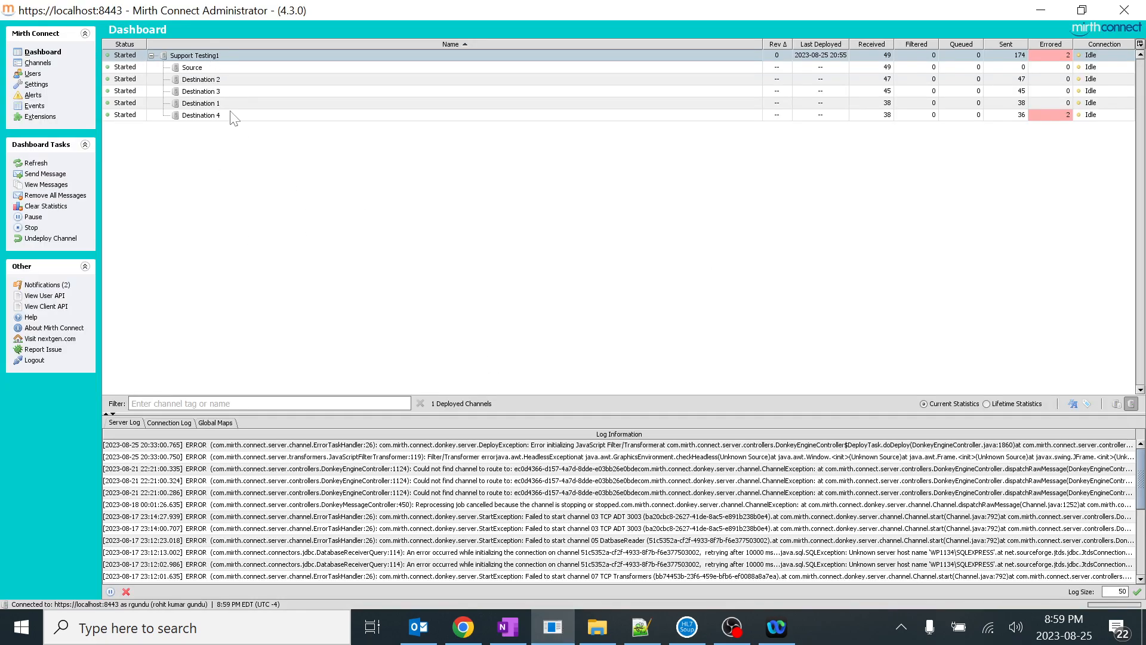
Open the messages of the Support Testing1 channel and review the advanced search filter options
click(280, 178)
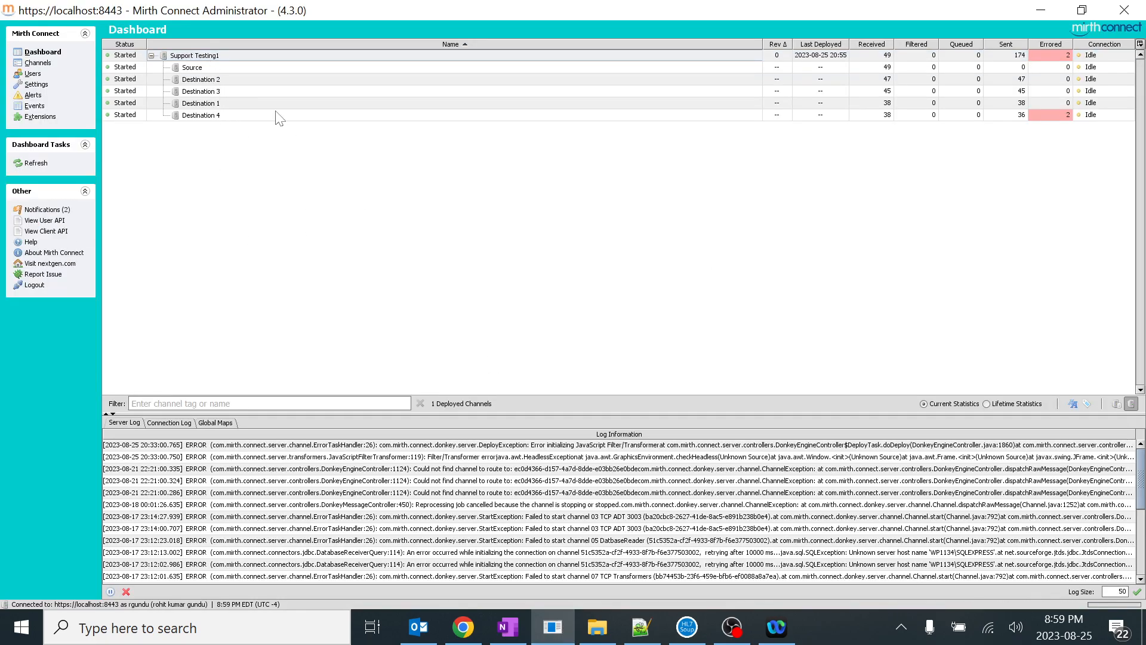
double_click(205, 58)
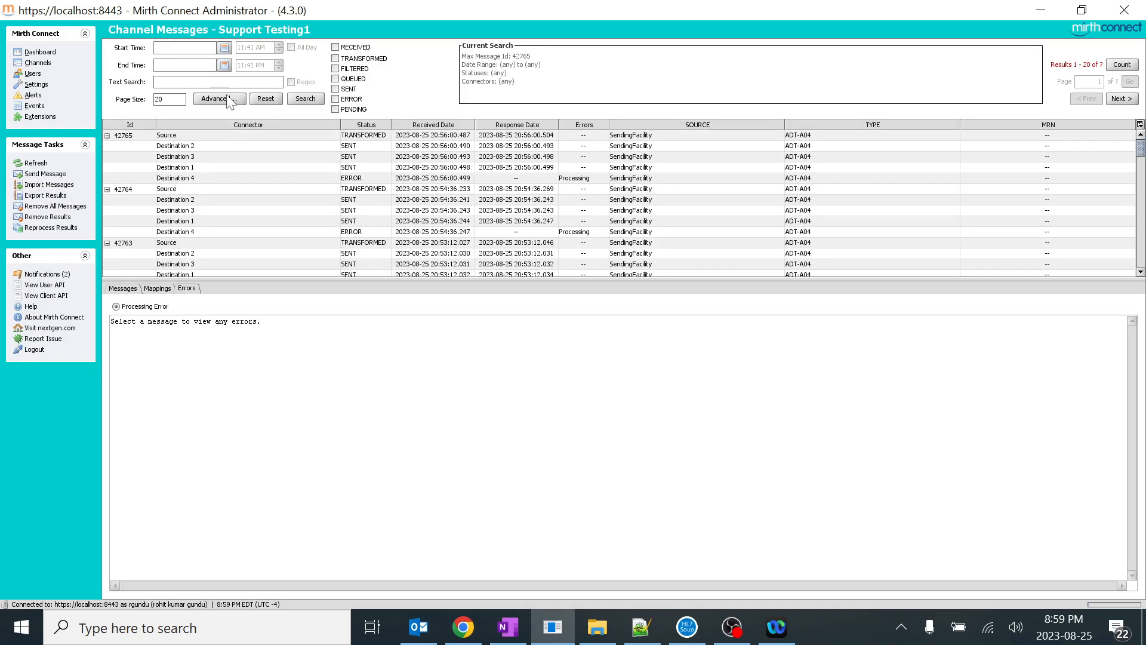
click(229, 100)
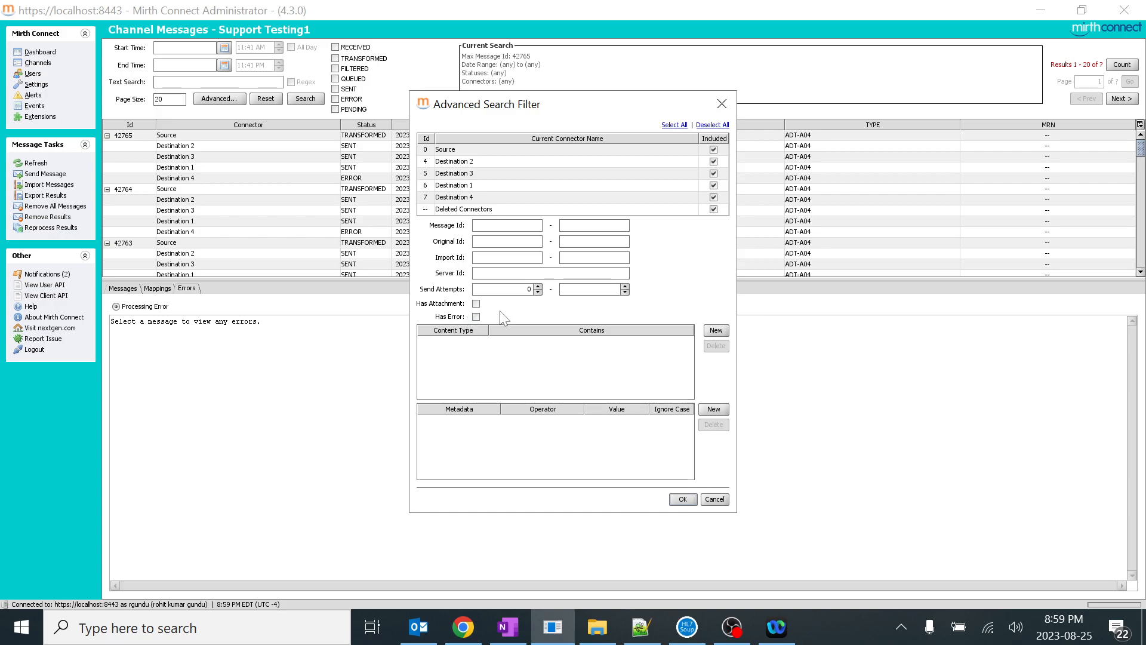
drag(564, 105, 389, 303)
click(189, 133)
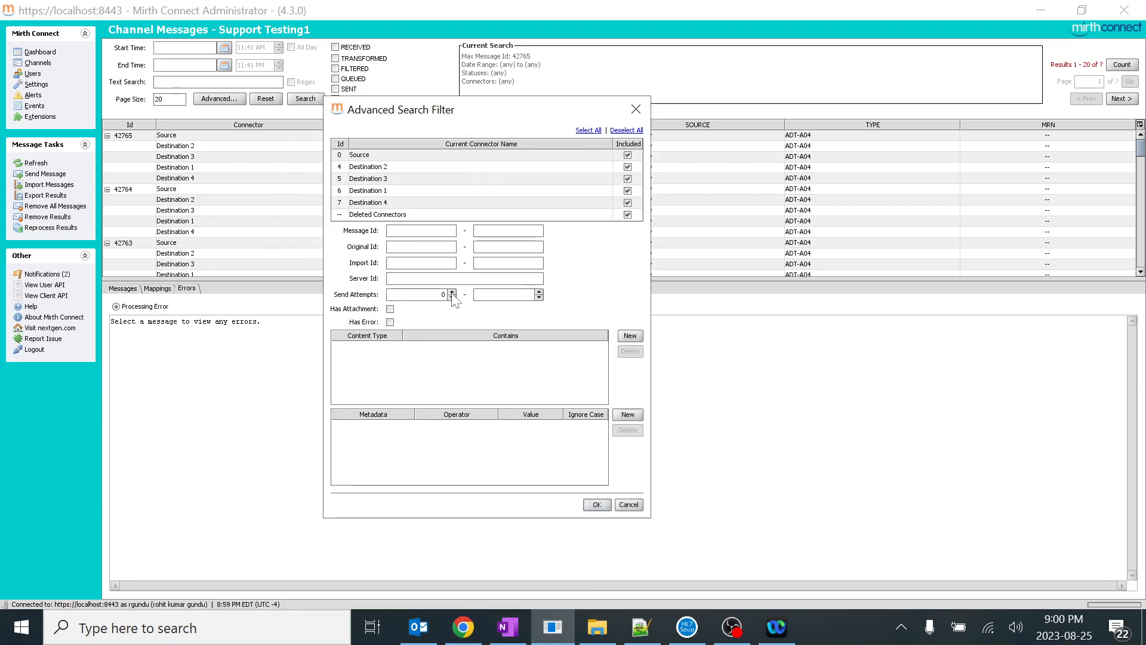
click(596, 505)
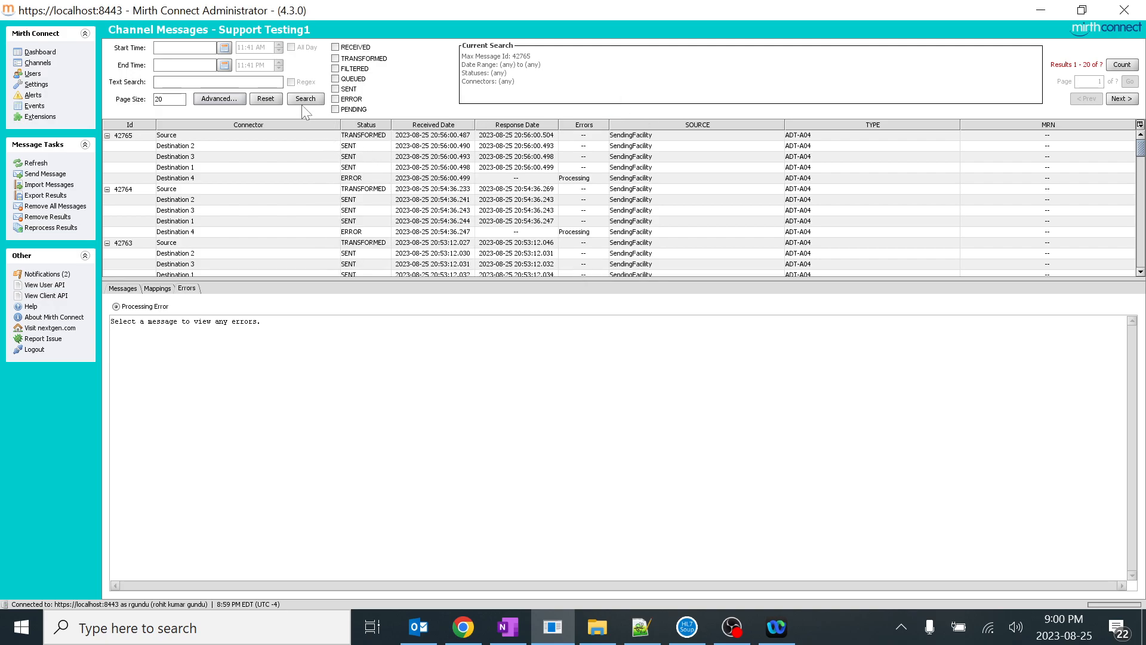
Filter the channel messages by a minimum of 1 send attempt and run the search
click(228, 101)
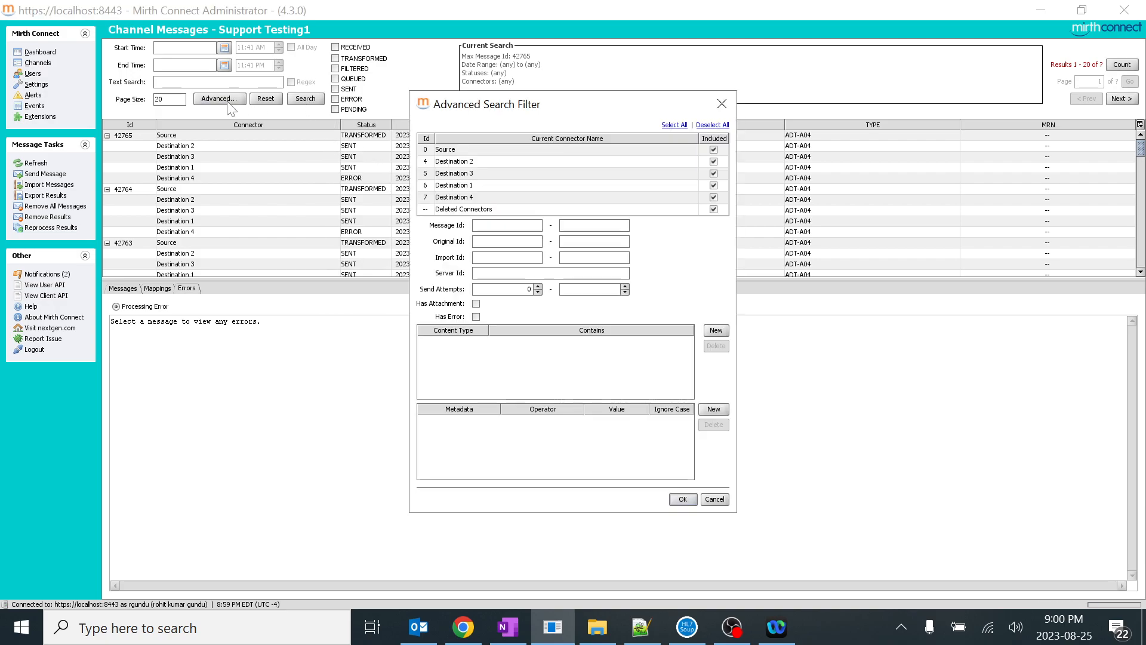
click(538, 287)
click(538, 292)
click(538, 286)
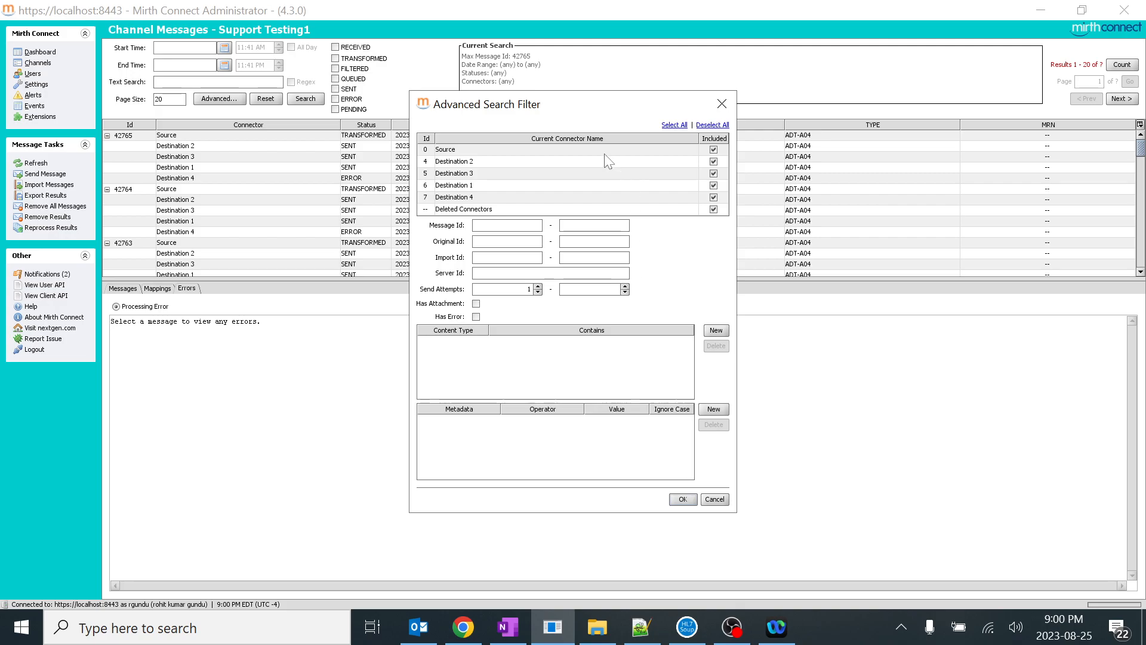
drag(588, 110, 587, 344)
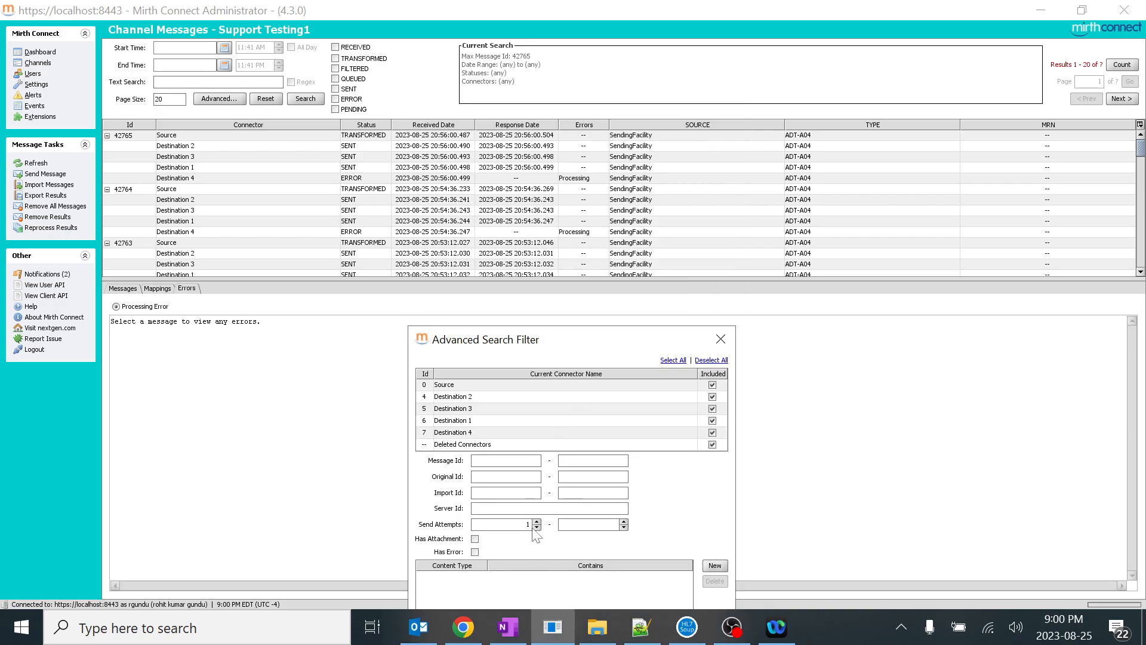
drag(664, 344, 665, 142)
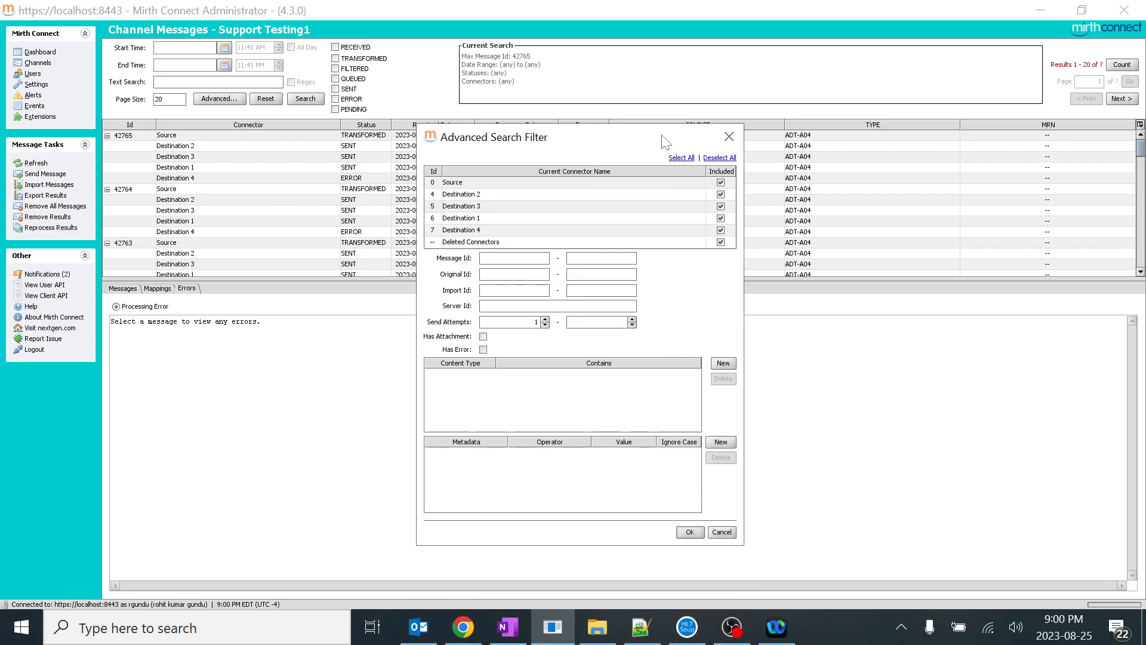
click(690, 532)
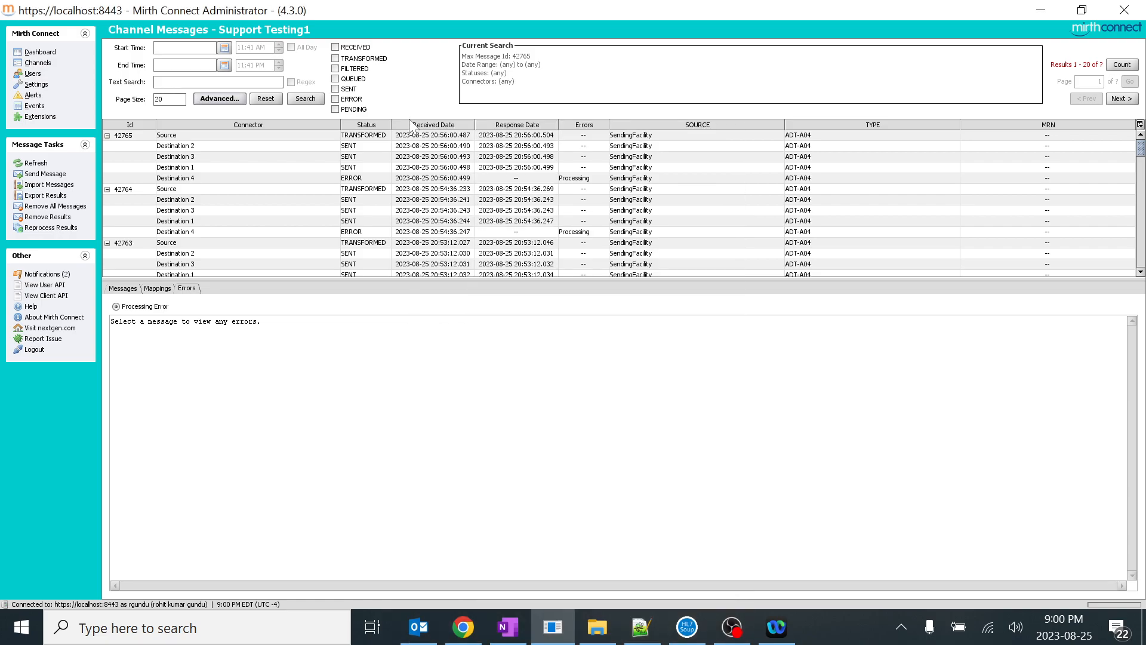
click(307, 99)
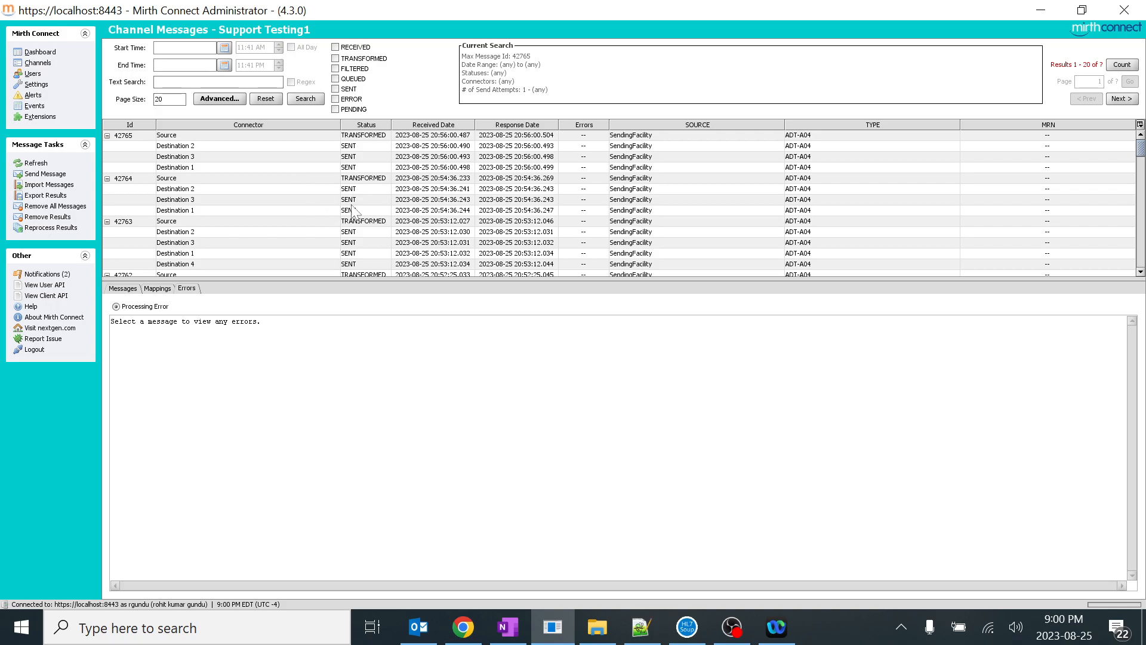
Raise the minimum send attempts in the advanced filter to 2 and search again
click(228, 101)
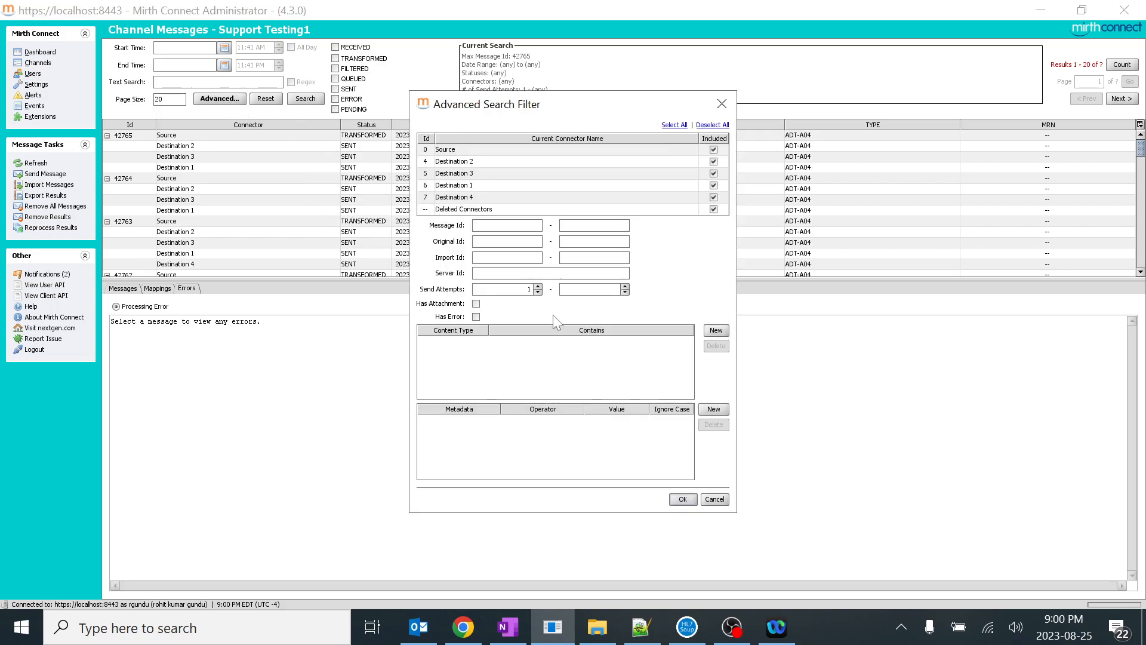
click(538, 286)
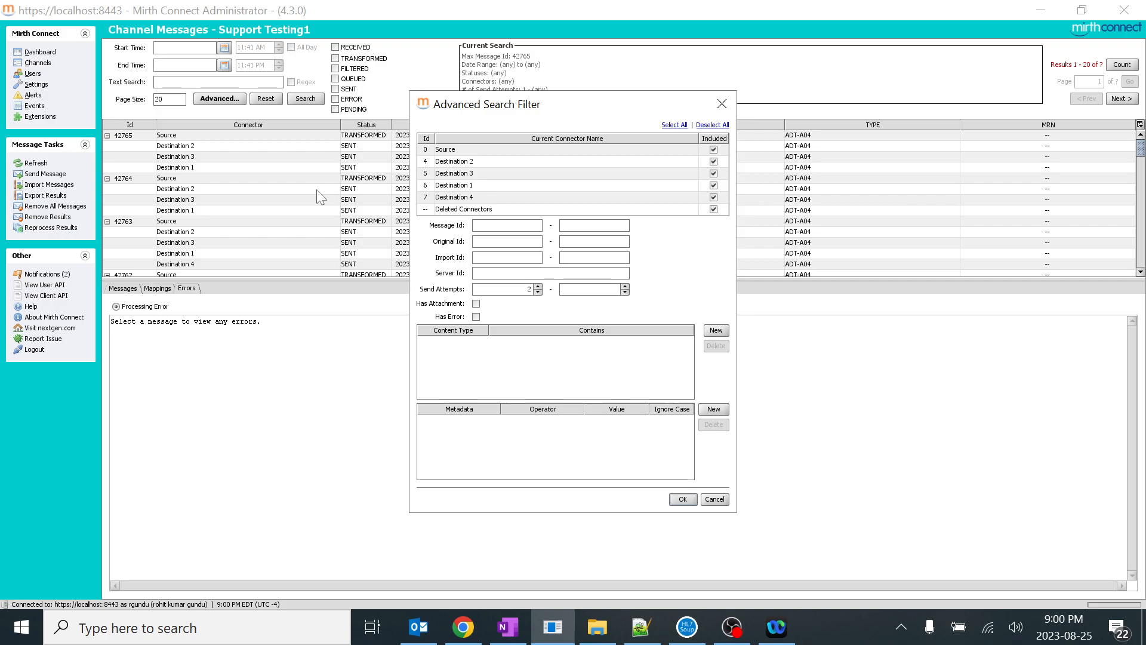
click(682, 499)
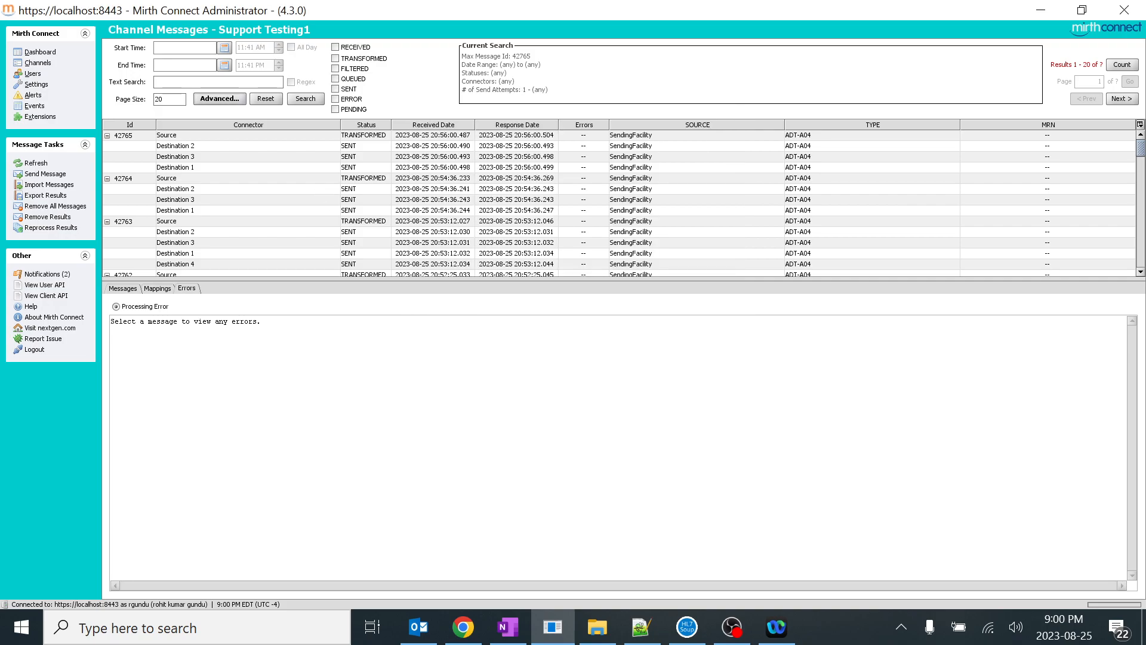
click(305, 99)
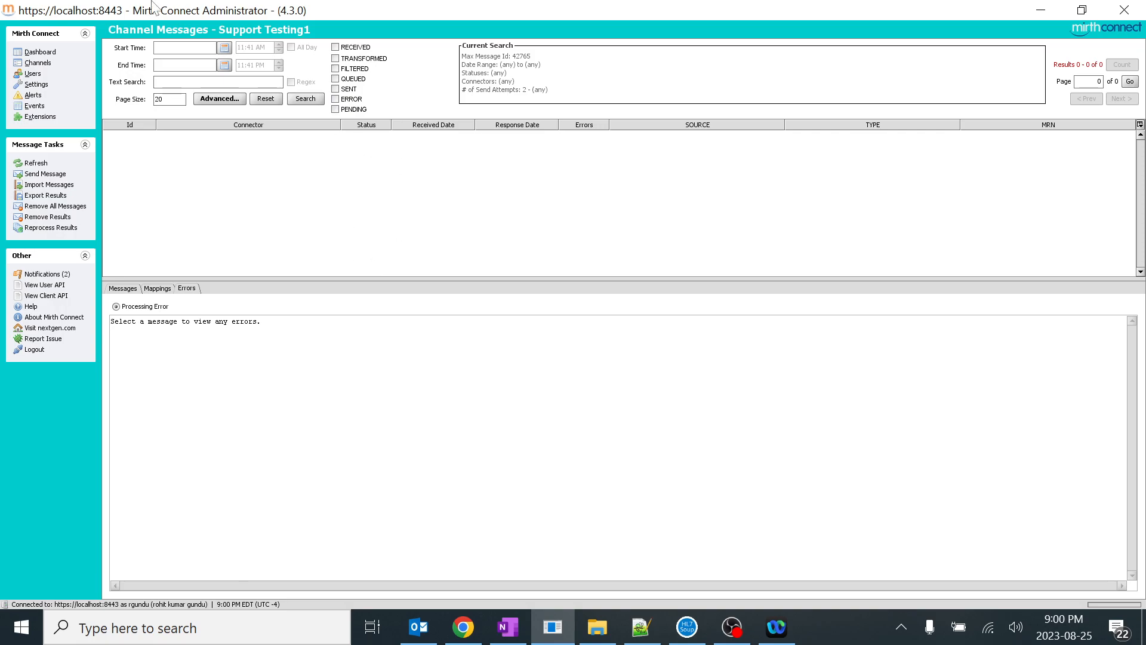
Reopen the Support Testing1 messages from the dashboard and search for messages with 0 to 5 send attempts
click(40, 52)
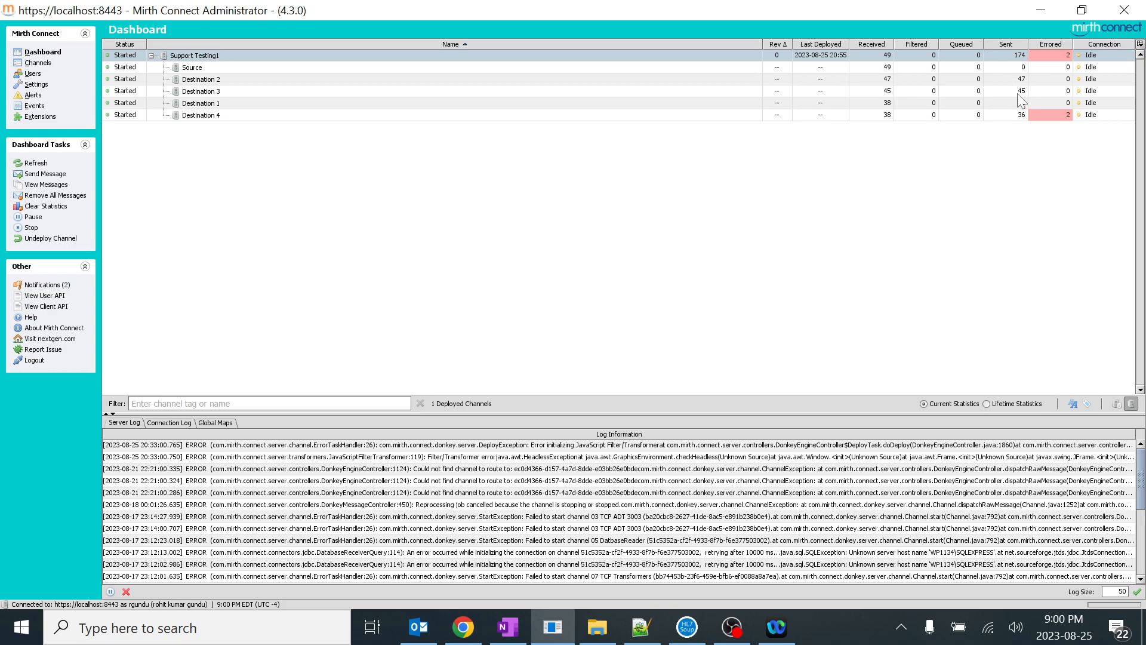
double_click(214, 57)
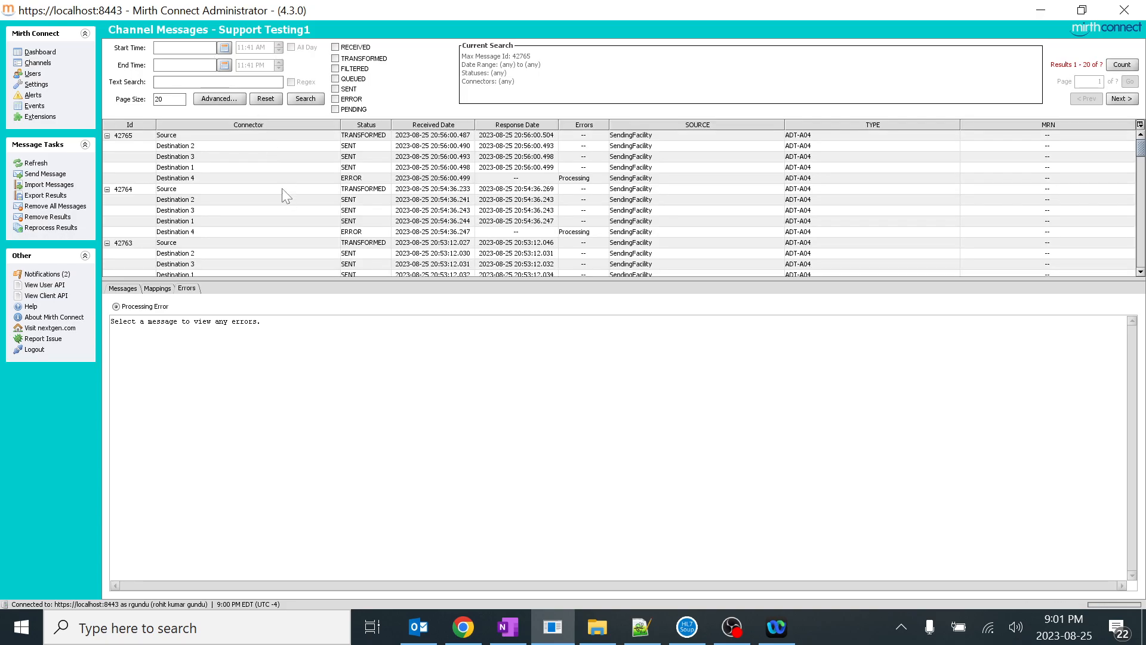
click(226, 100)
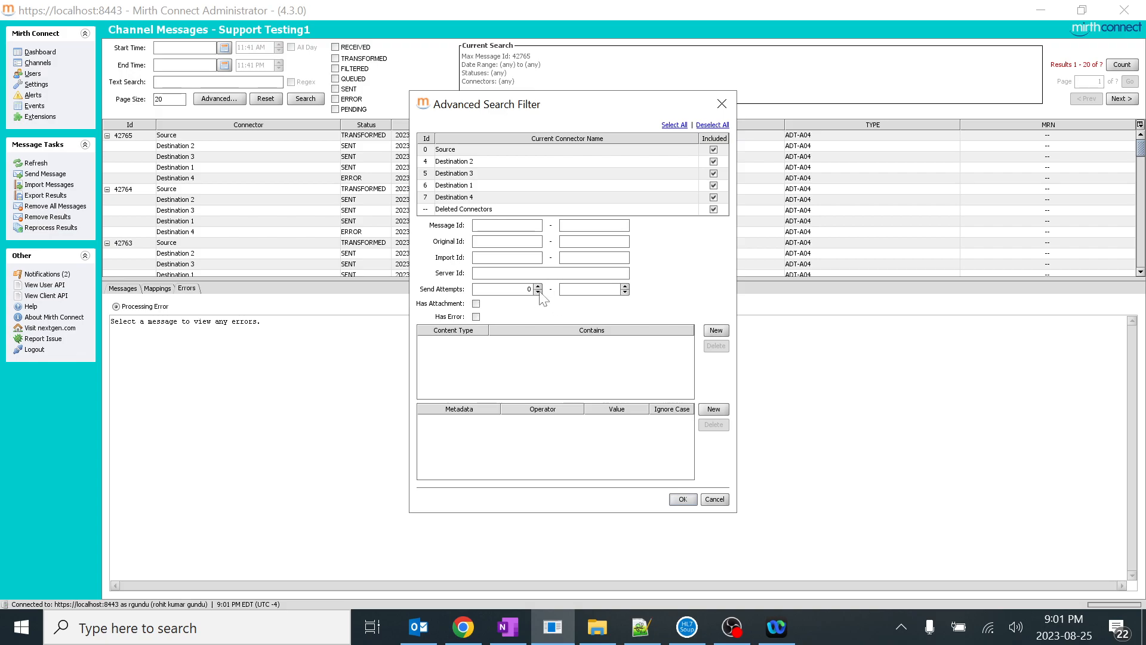
click(625, 286)
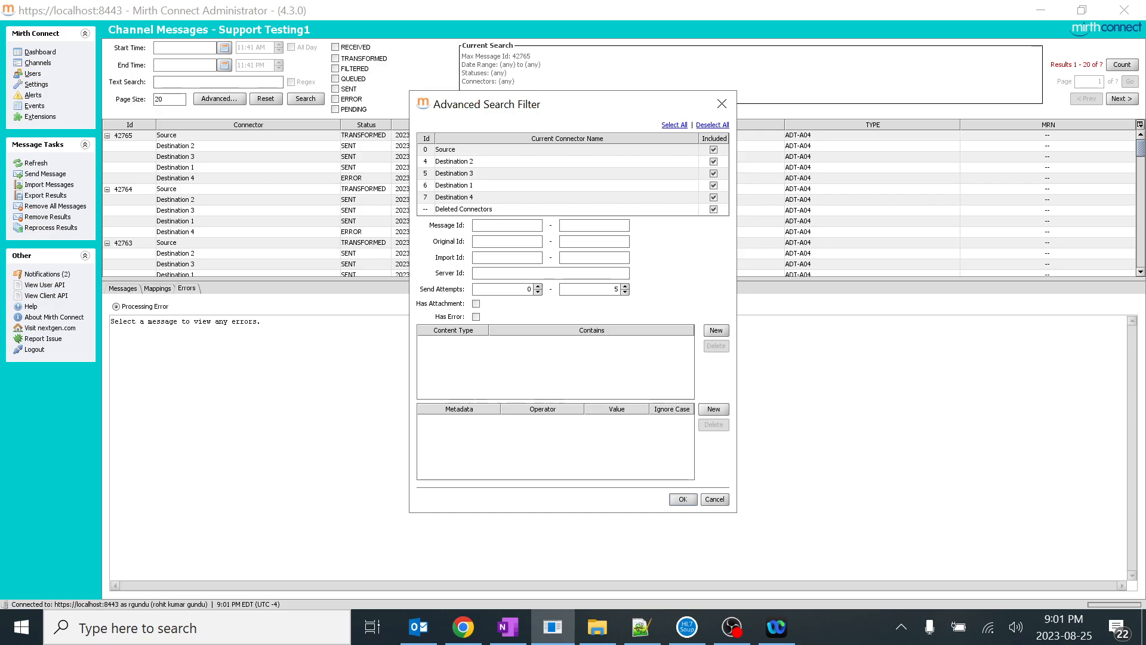
click(683, 499)
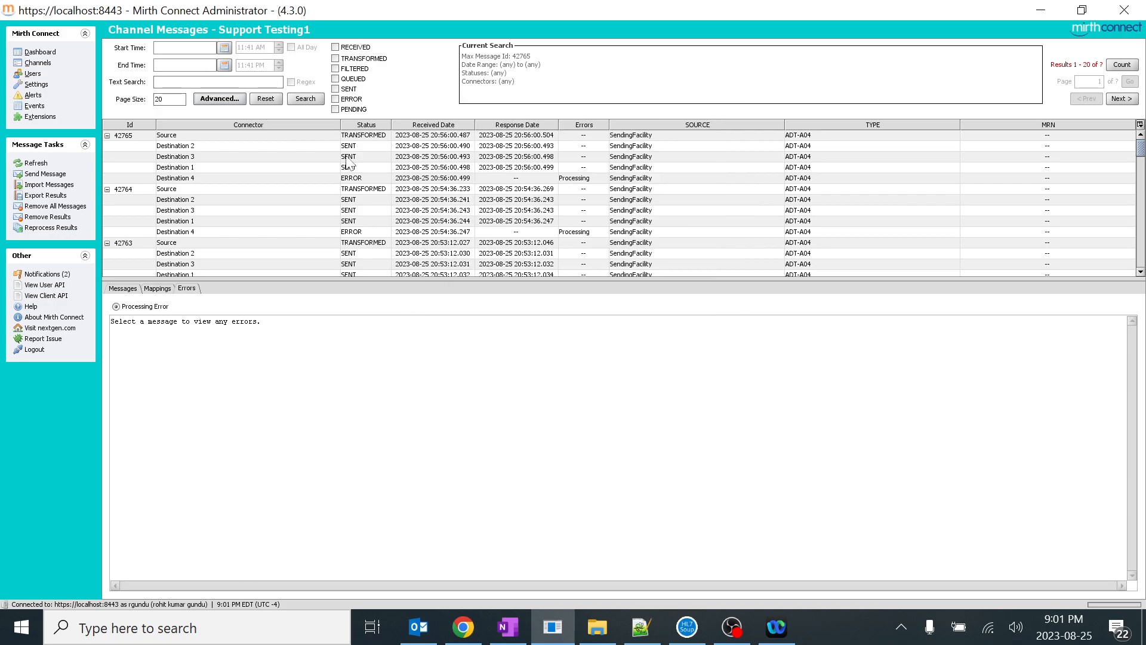
click(313, 100)
Open the Support Testing1 channel's destinations and view the advanced queue settings of Destination 4
click(43, 64)
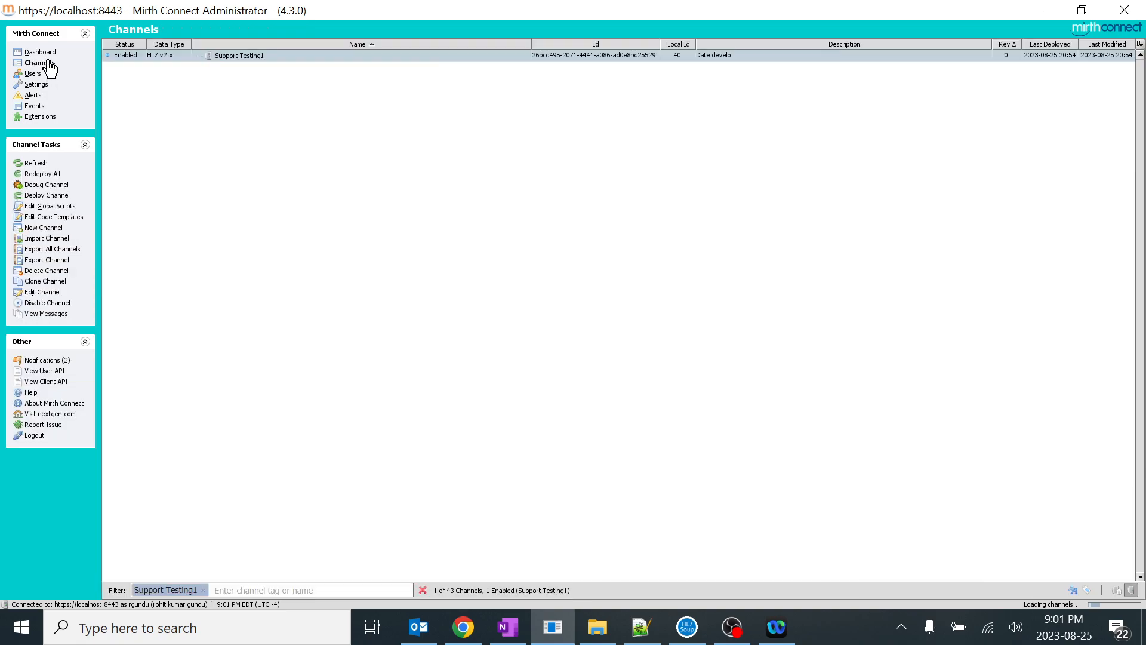
double_click(234, 57)
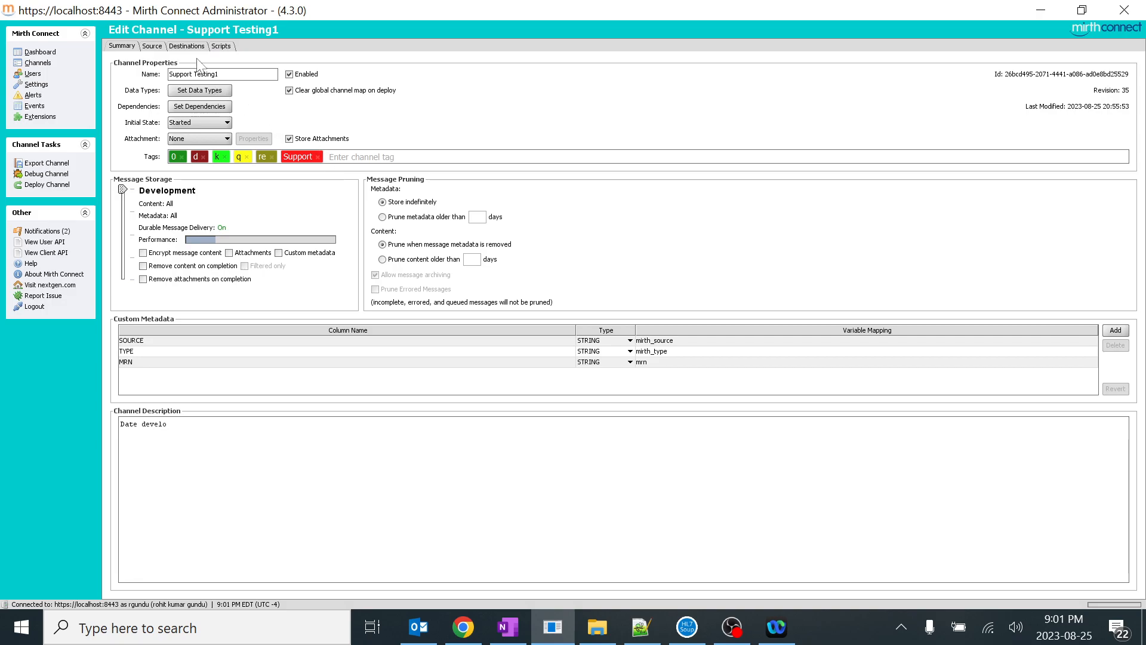
click(187, 47)
click(190, 111)
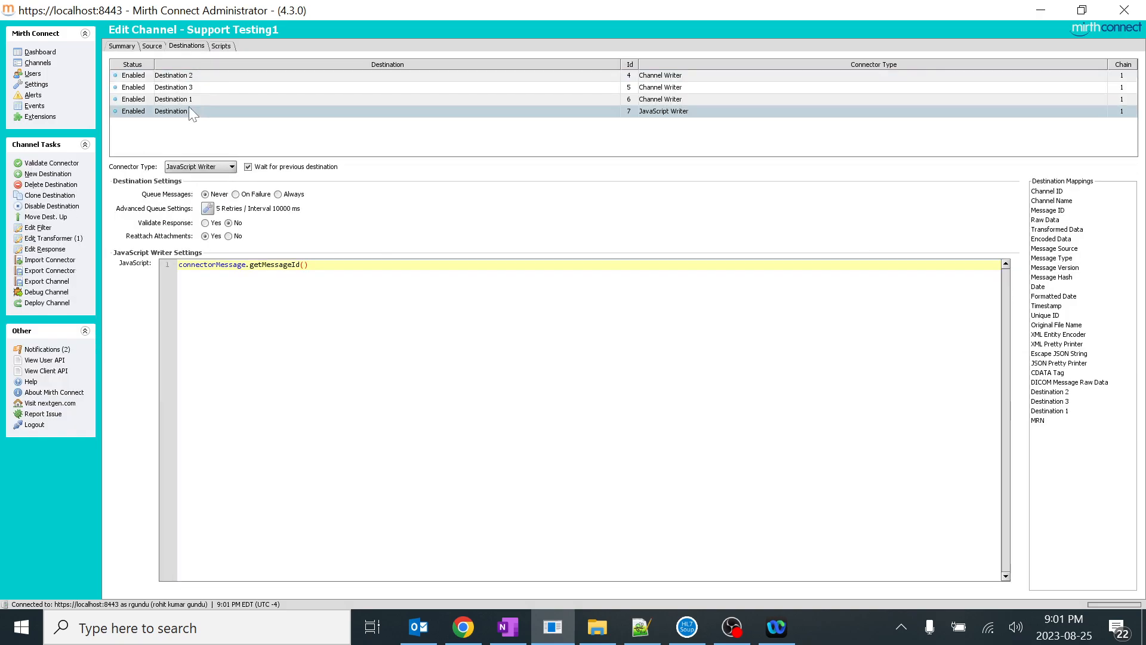
click(207, 208)
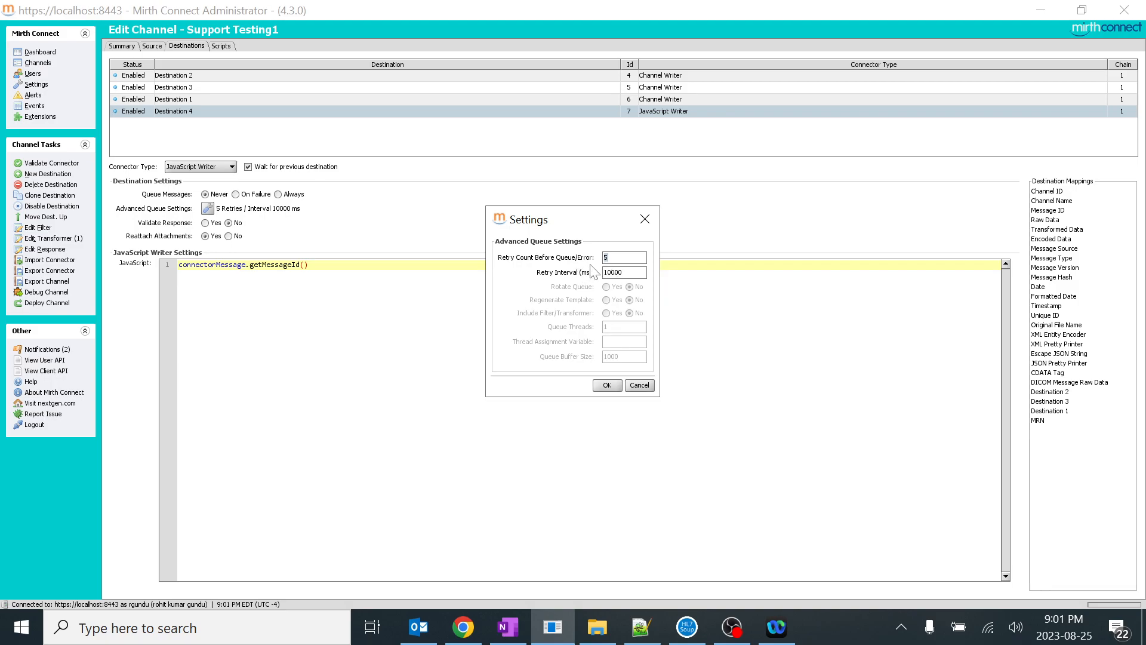
click(644, 219)
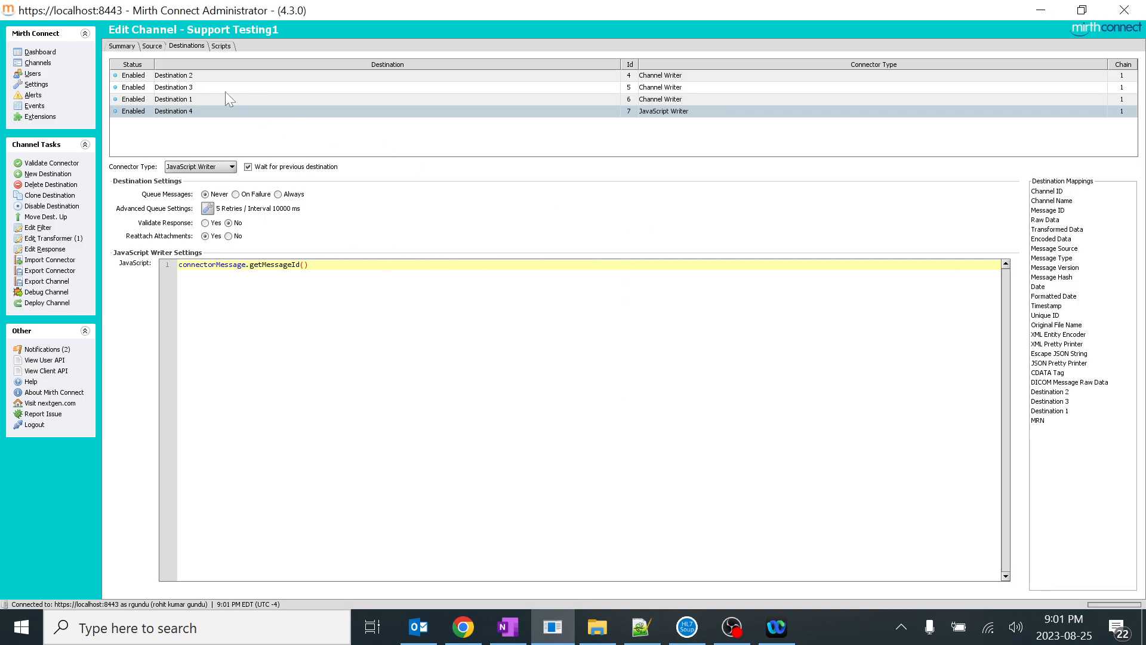
Compare the queue retry settings of Destination 2, Destination 3 and Destination 4
click(186, 77)
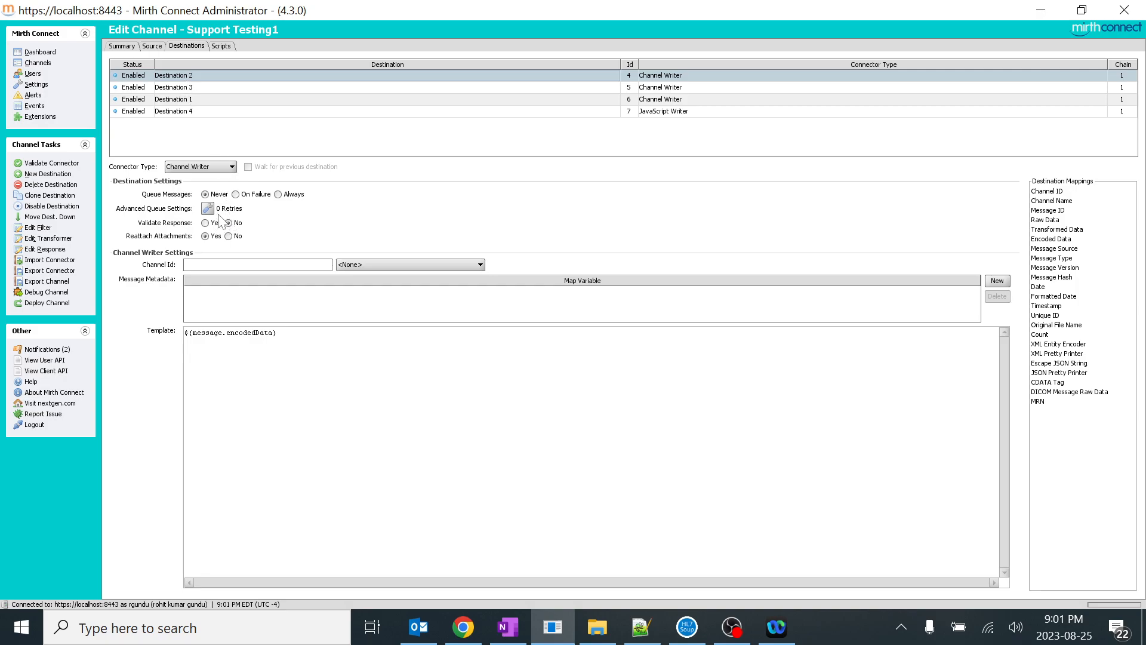
click(197, 89)
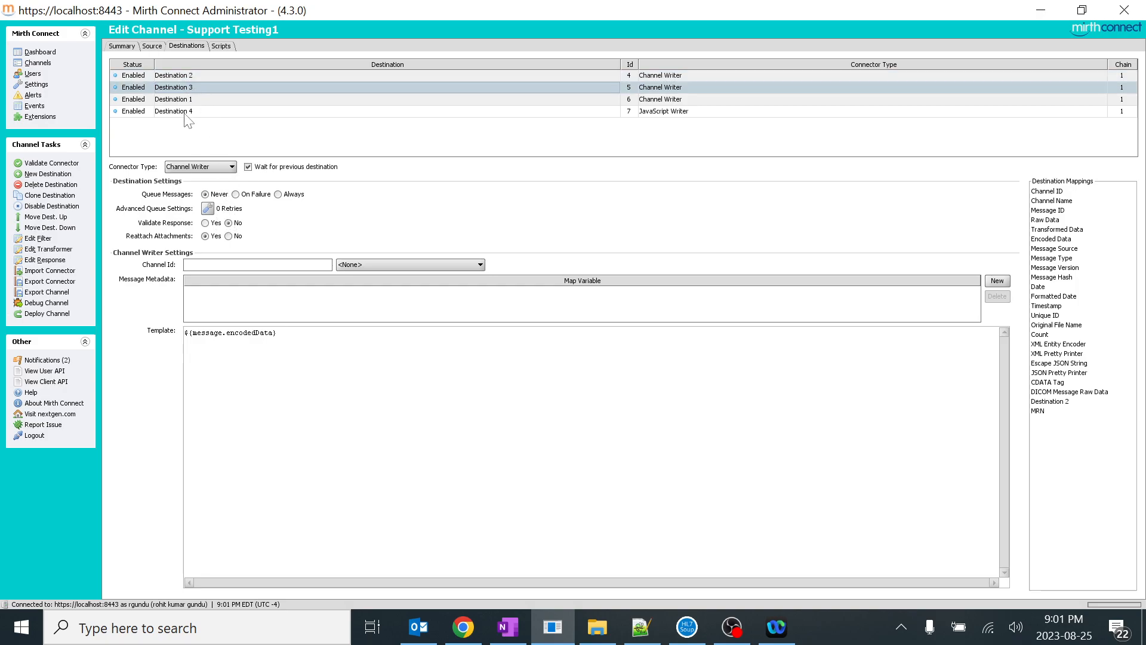
click(191, 111)
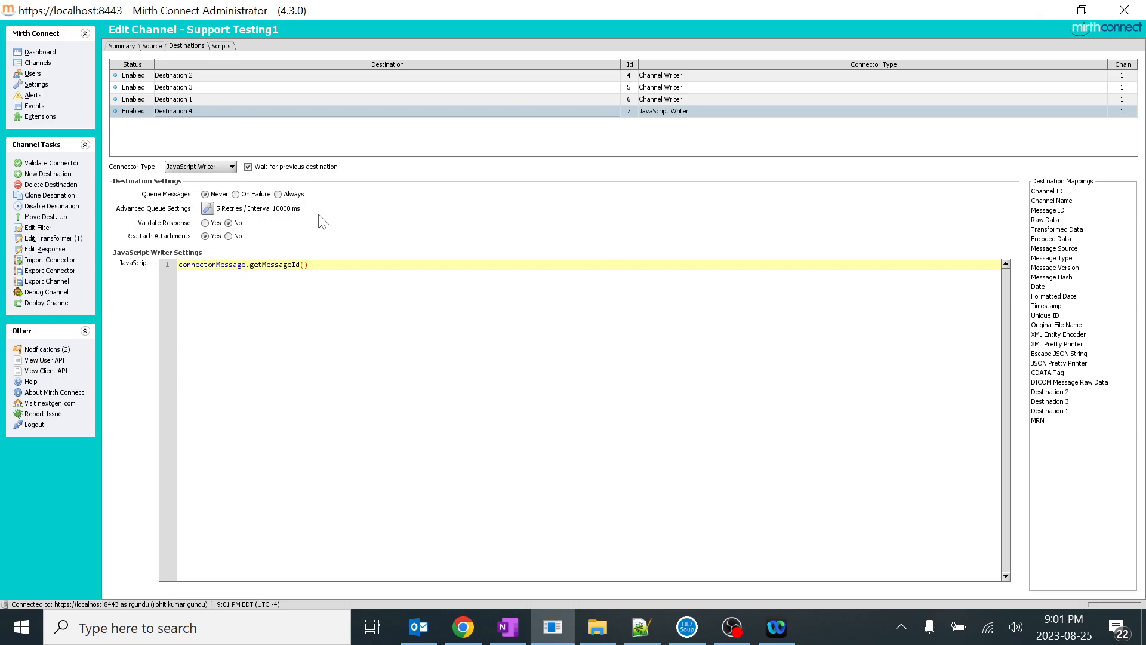
Return to the Support Testing1 messages and search only for messages that have an attachment
click(37, 52)
double_click(211, 60)
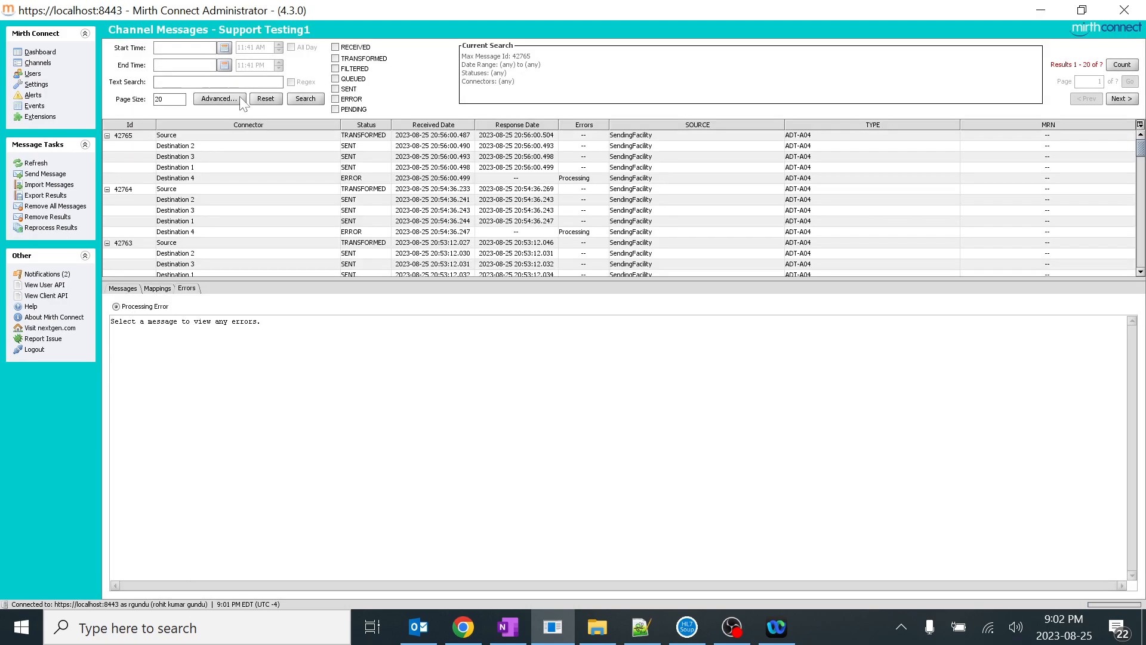
click(230, 100)
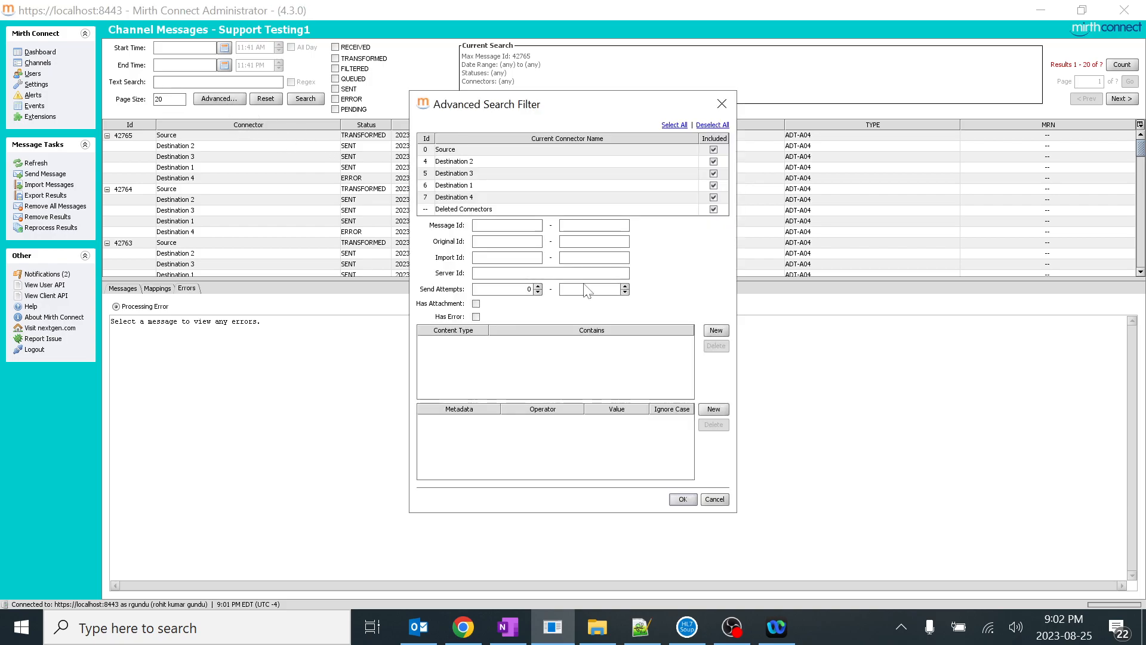
click(476, 304)
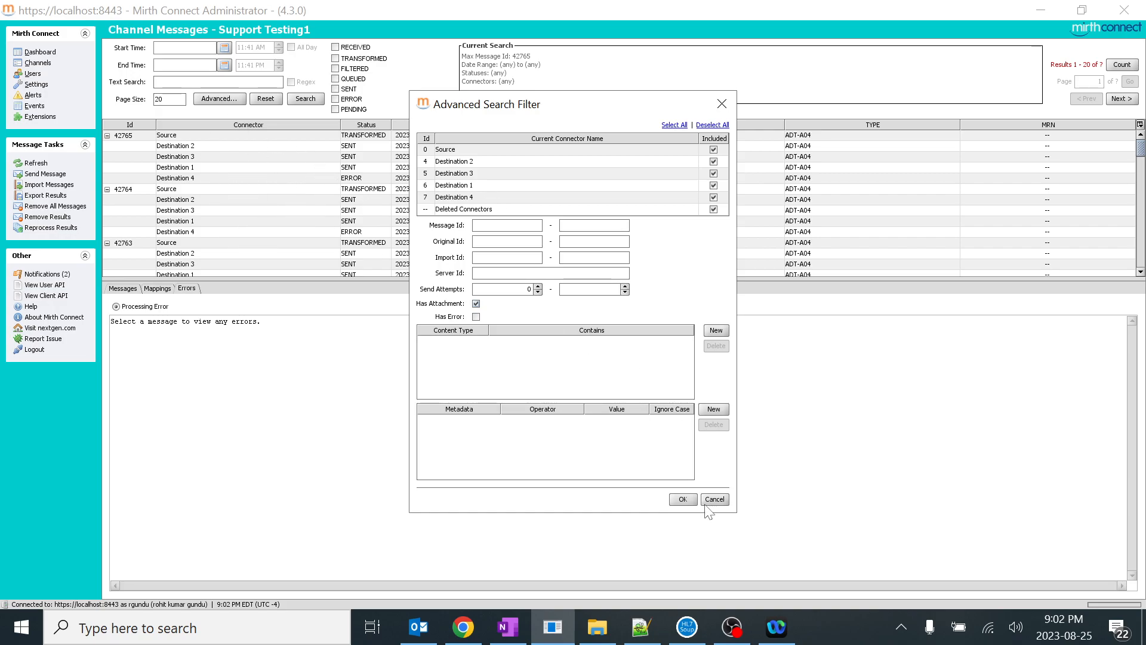
click(684, 499)
click(307, 98)
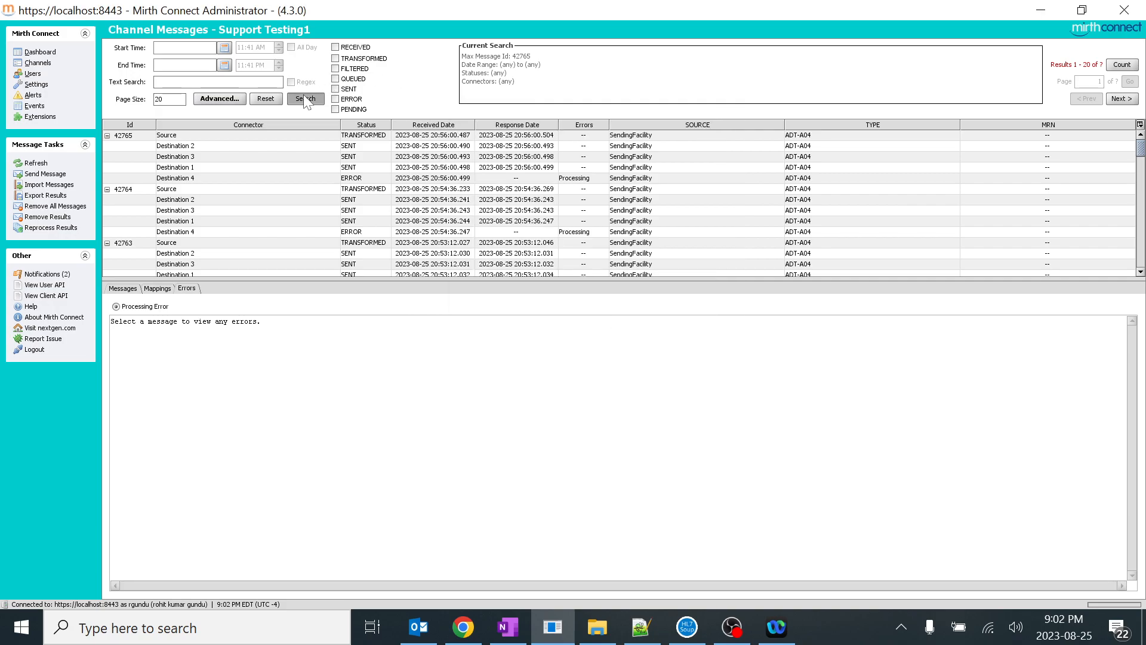
Replace the Has Attachment criterion with Has Error in the advanced filter and search the messages
click(221, 99)
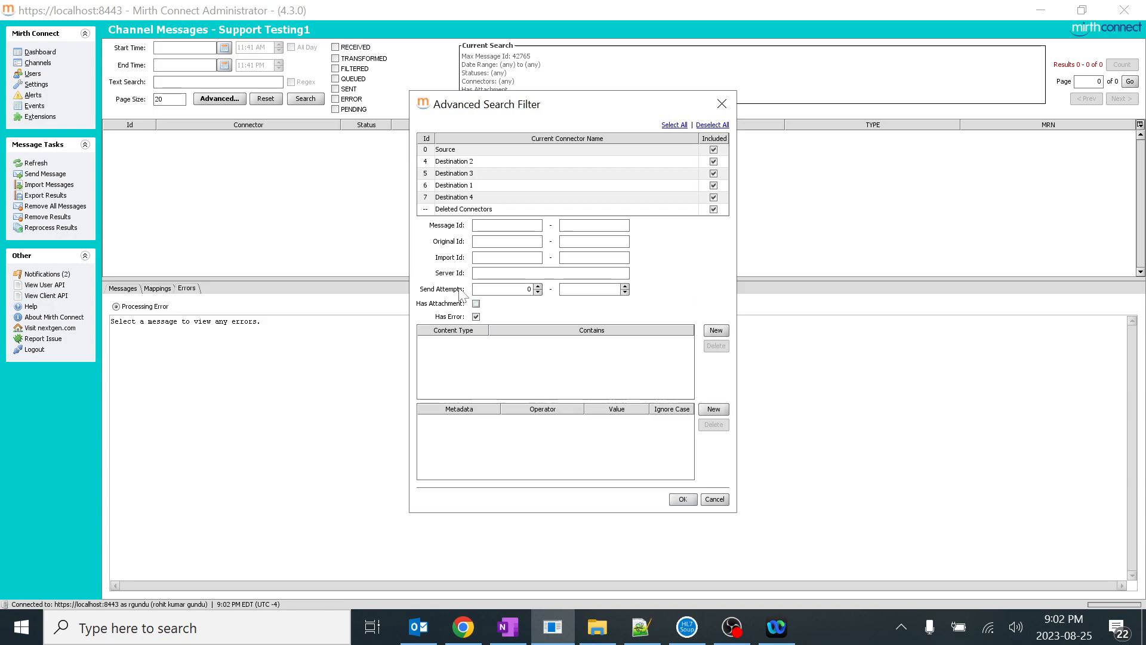
click(682, 499)
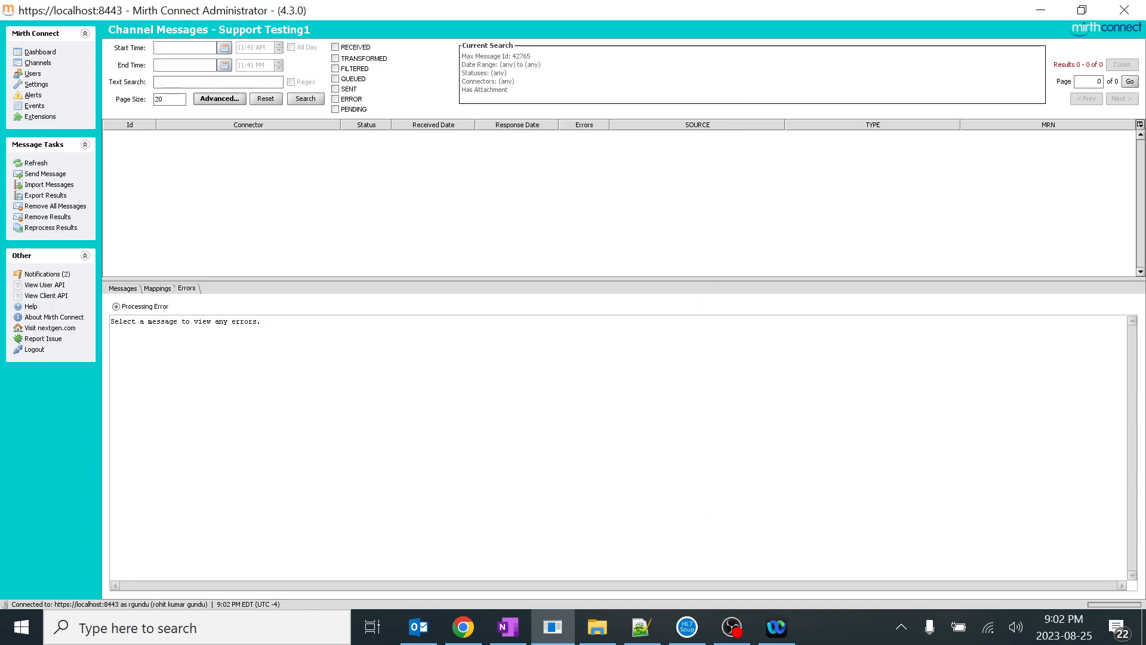
click(307, 99)
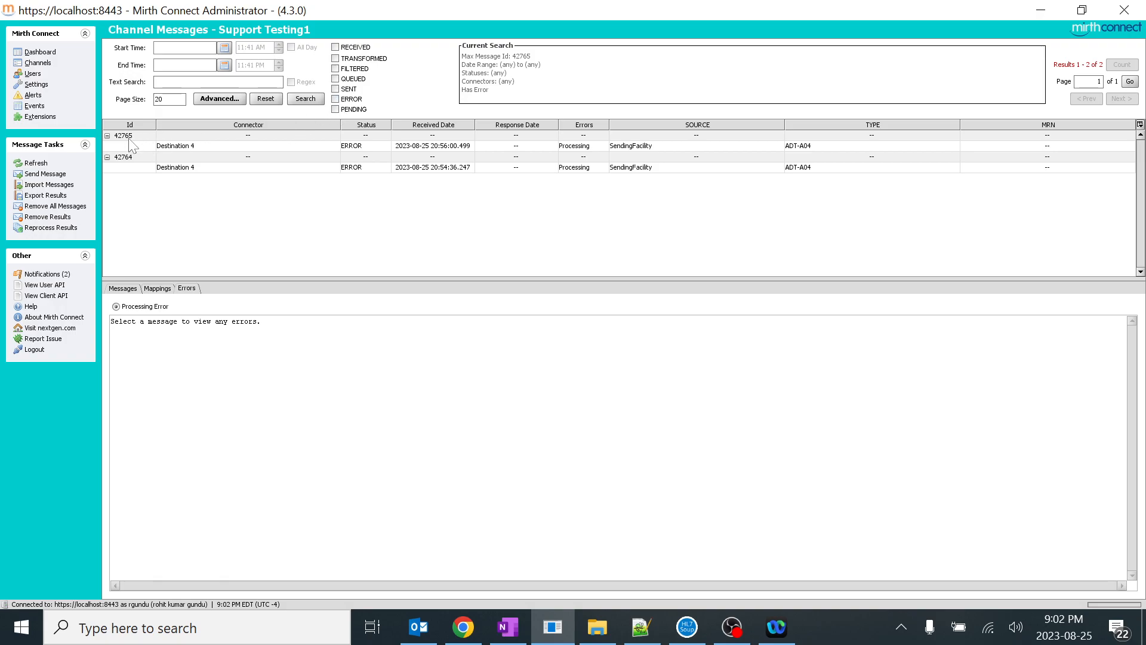
Search the messages by ERROR status without the Has Error criterion, and check the criteria in the advanced filter
click(225, 102)
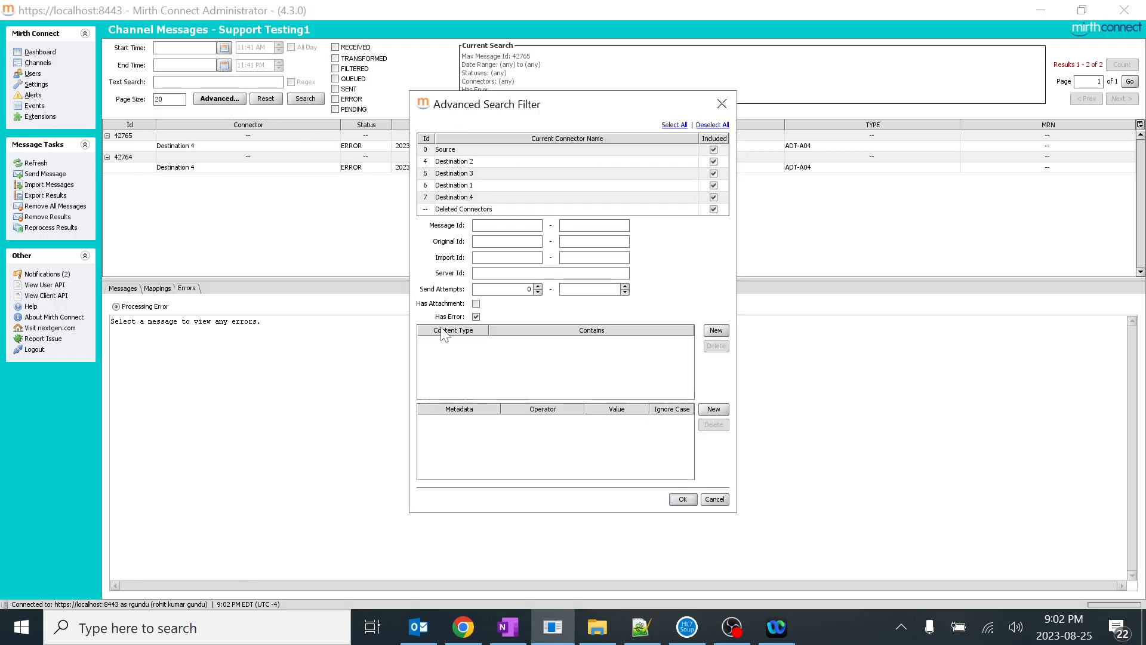
click(682, 499)
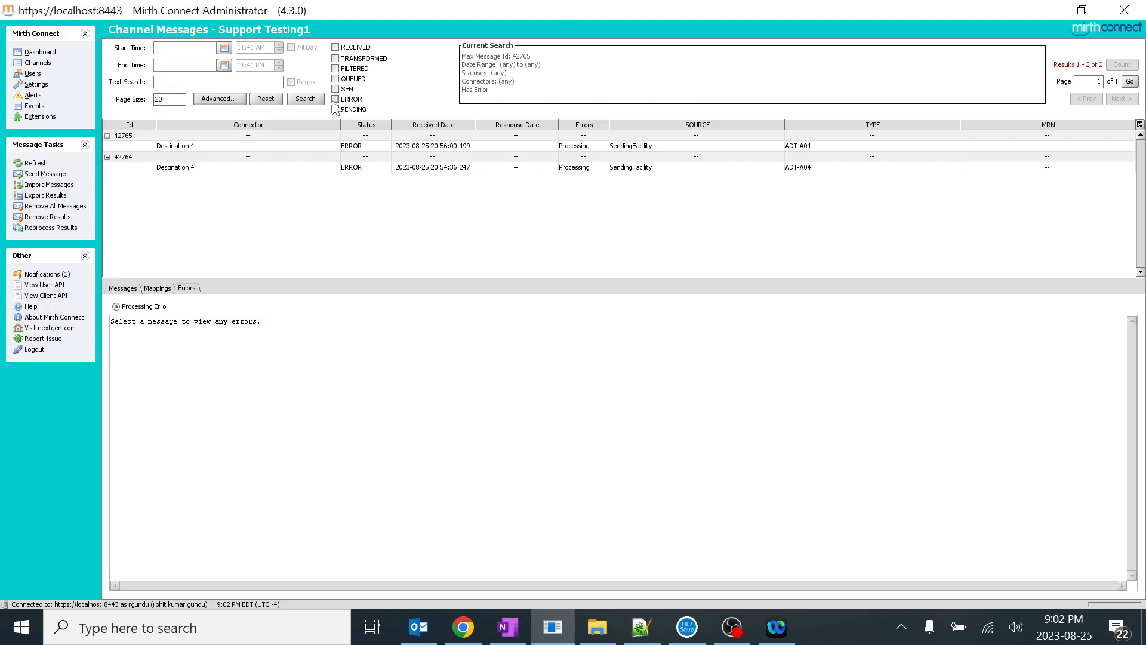
click(307, 100)
mouse_move(352, 111)
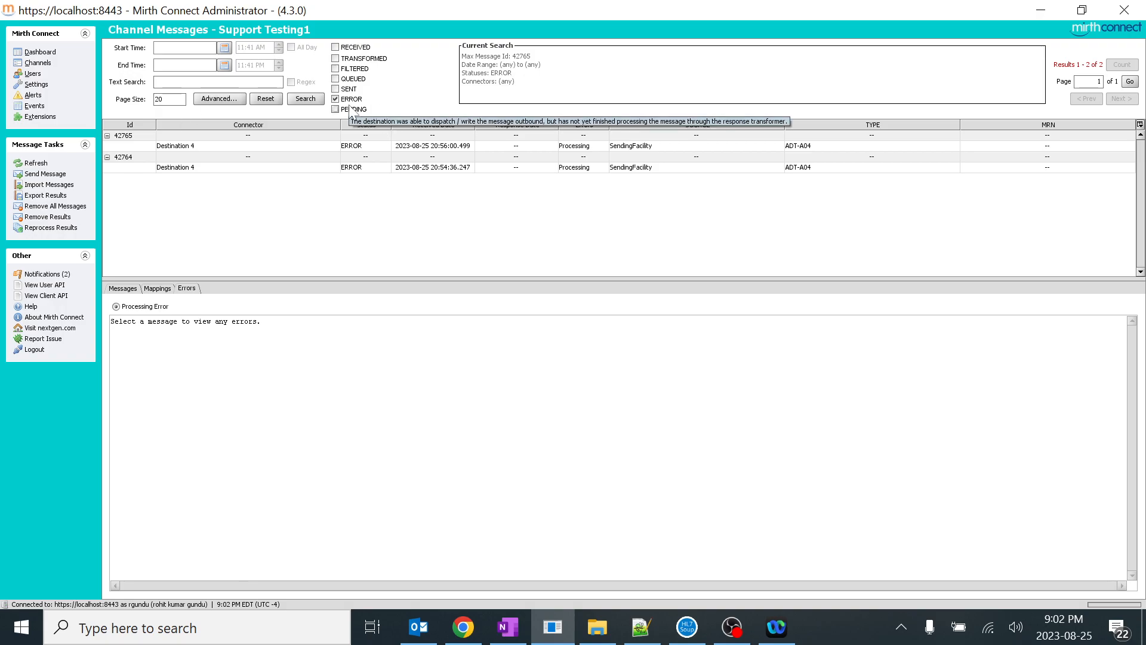
click(219, 99)
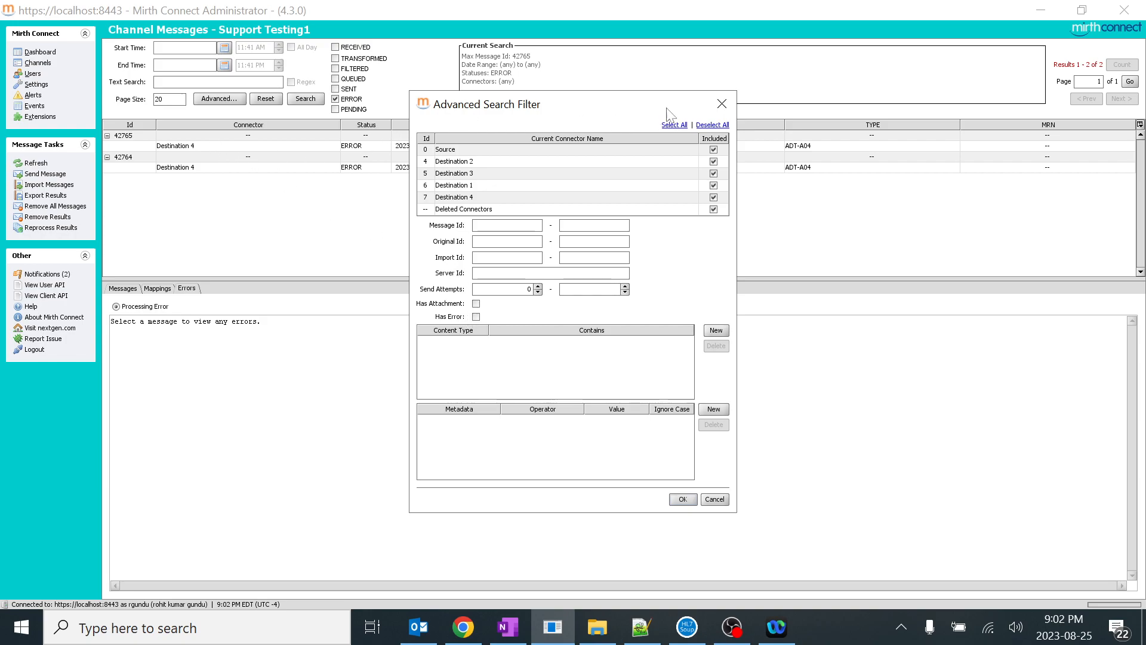
click(722, 105)
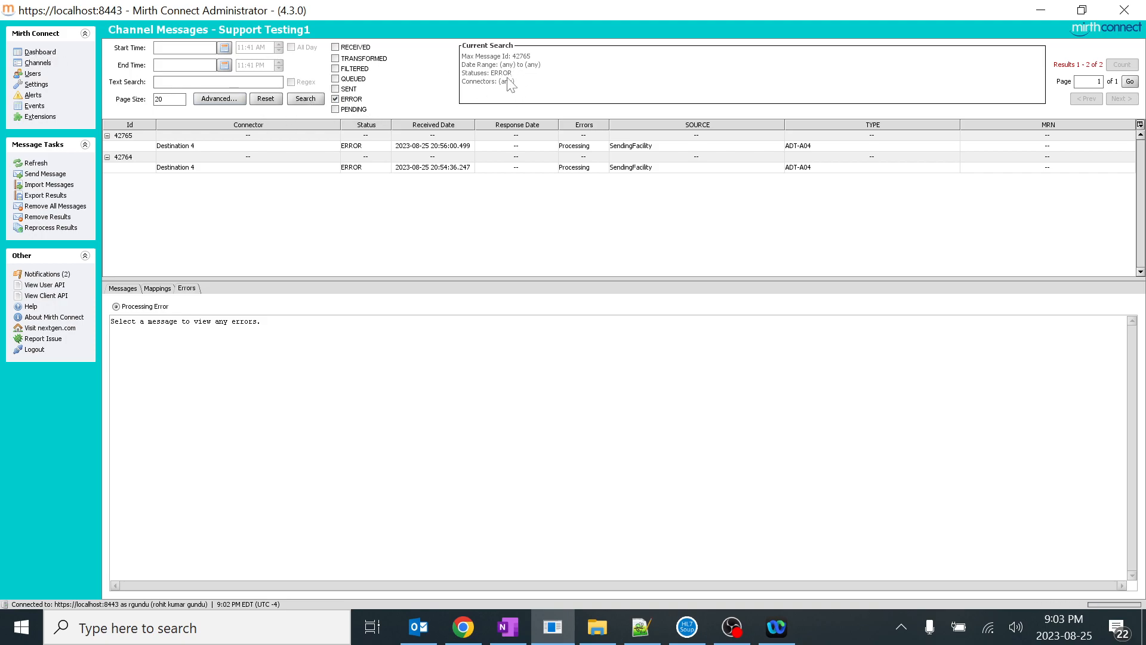
Combine the ERROR status with the Has Error criterion of the advanced filter and search the messages
click(335, 99)
click(335, 99)
click(222, 99)
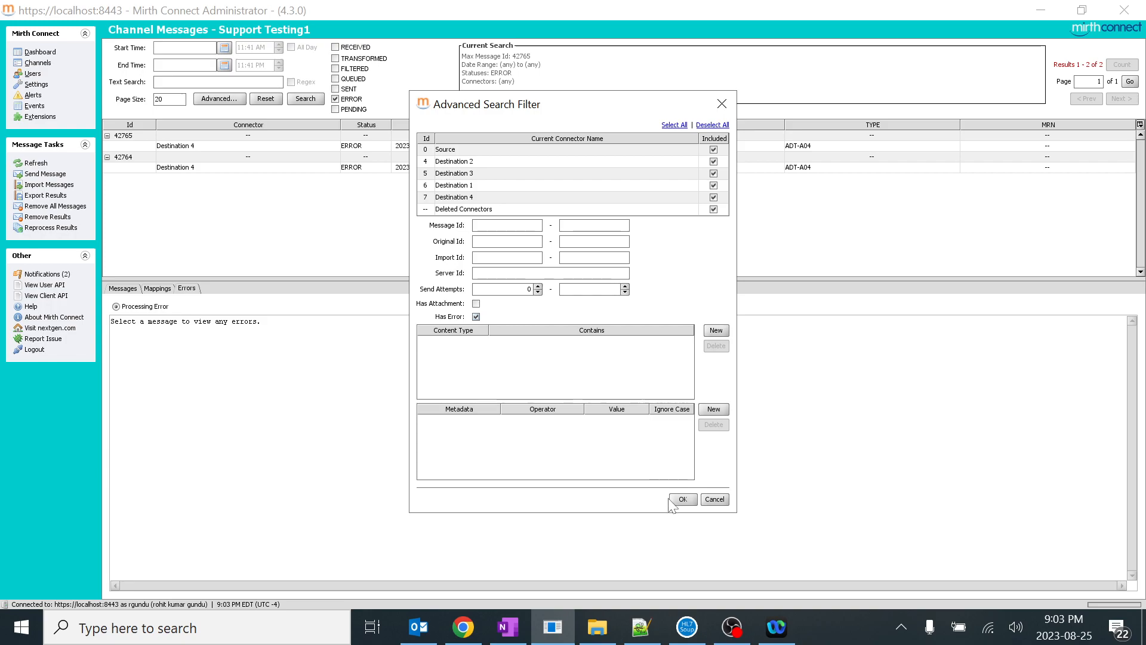
click(680, 499)
click(309, 101)
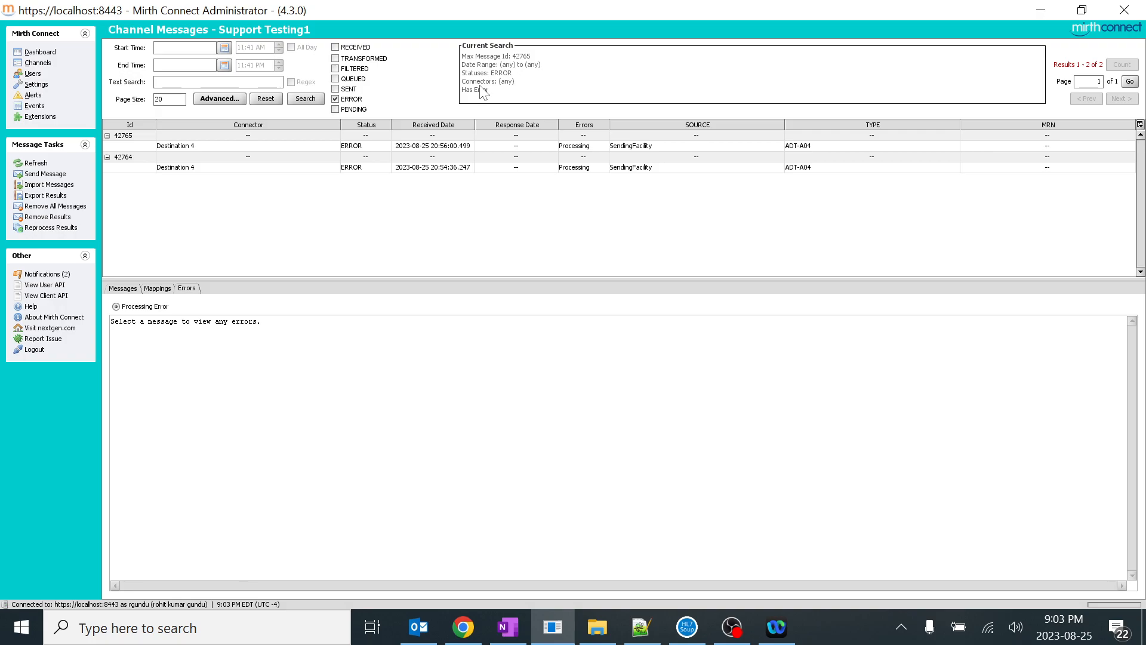
Open the messages of Destination 2 from the dashboard and search only for those with ERROR status
click(44, 54)
click(214, 82)
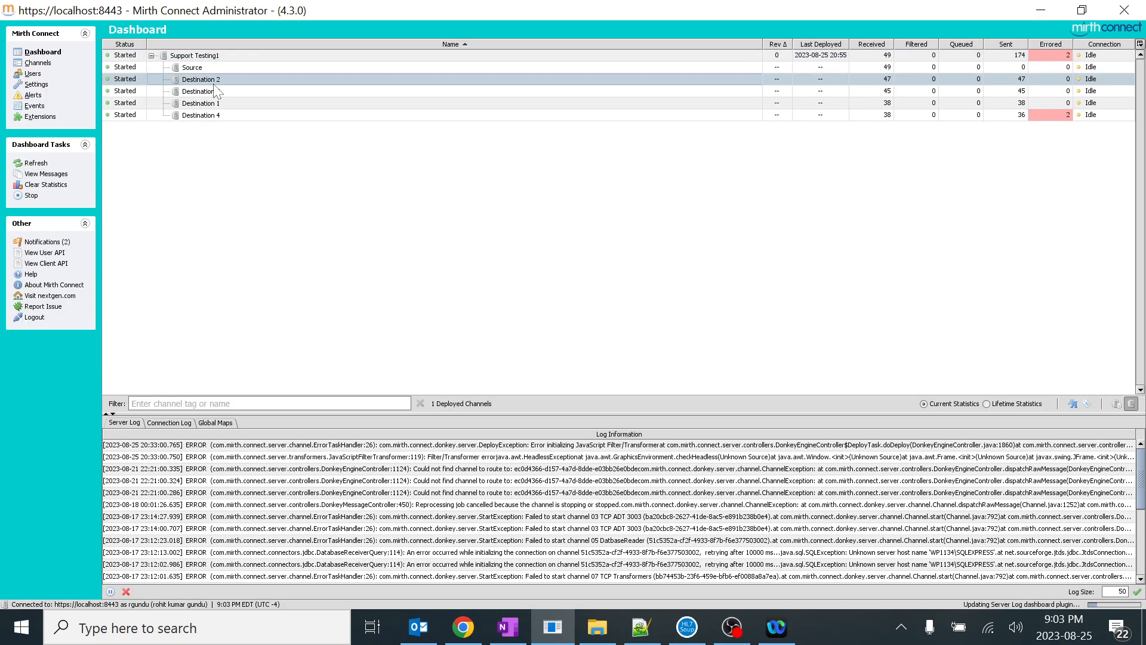
double_click(214, 83)
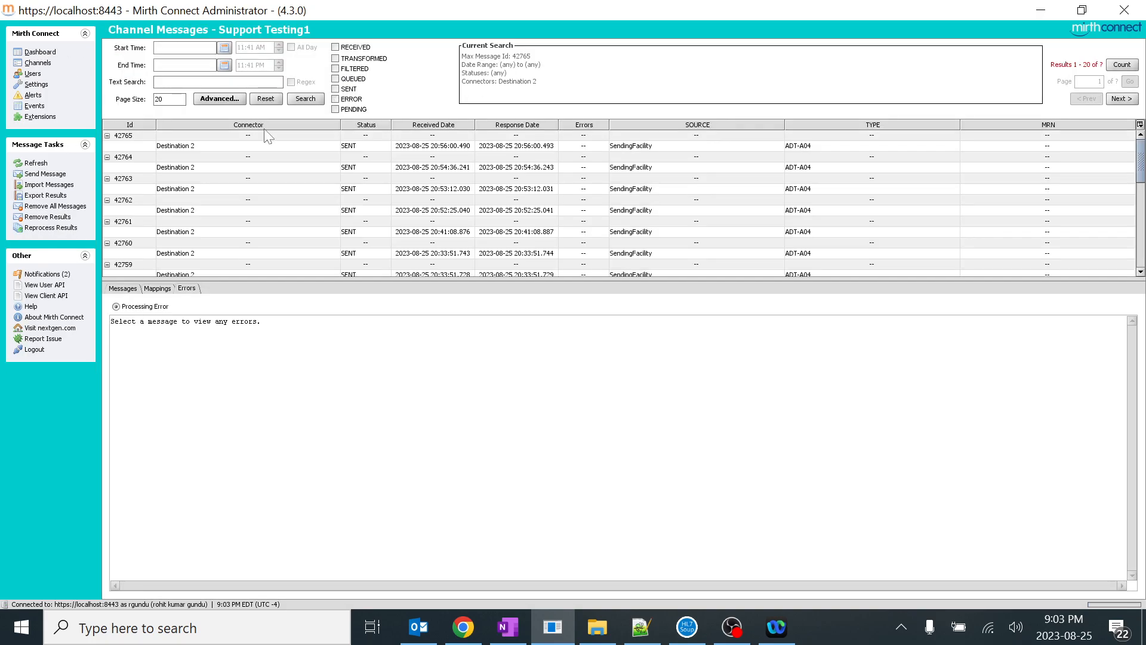
click(335, 99)
click(311, 100)
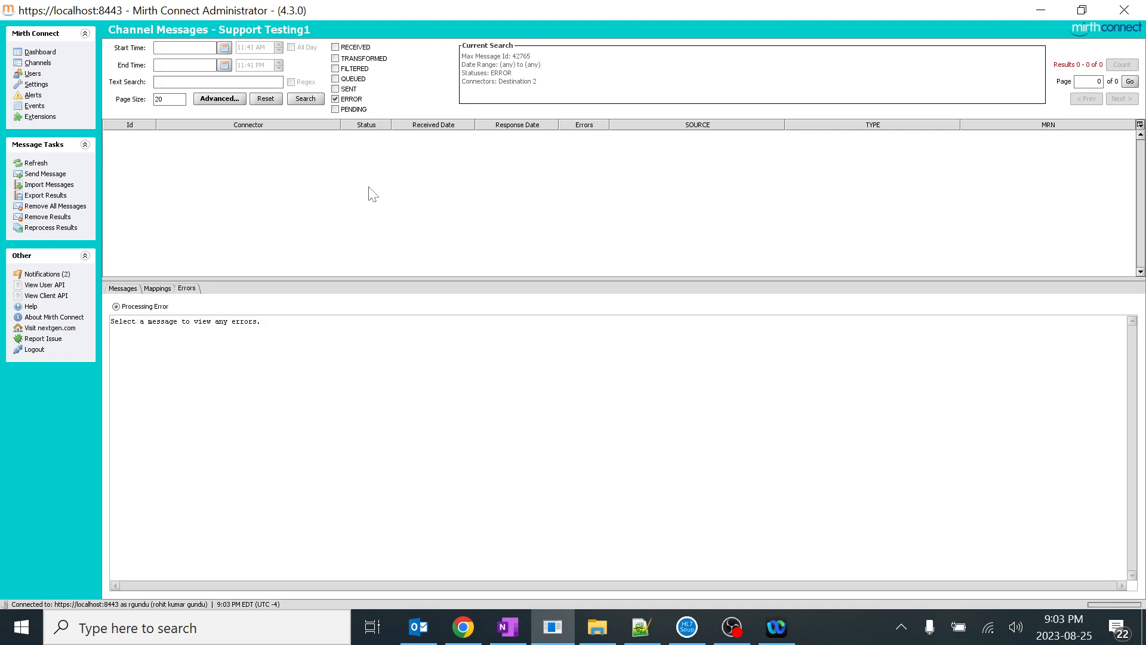
Rerun the search without the ERROR status and reopen Destination 2's messages from the dashboard
click(335, 99)
click(305, 99)
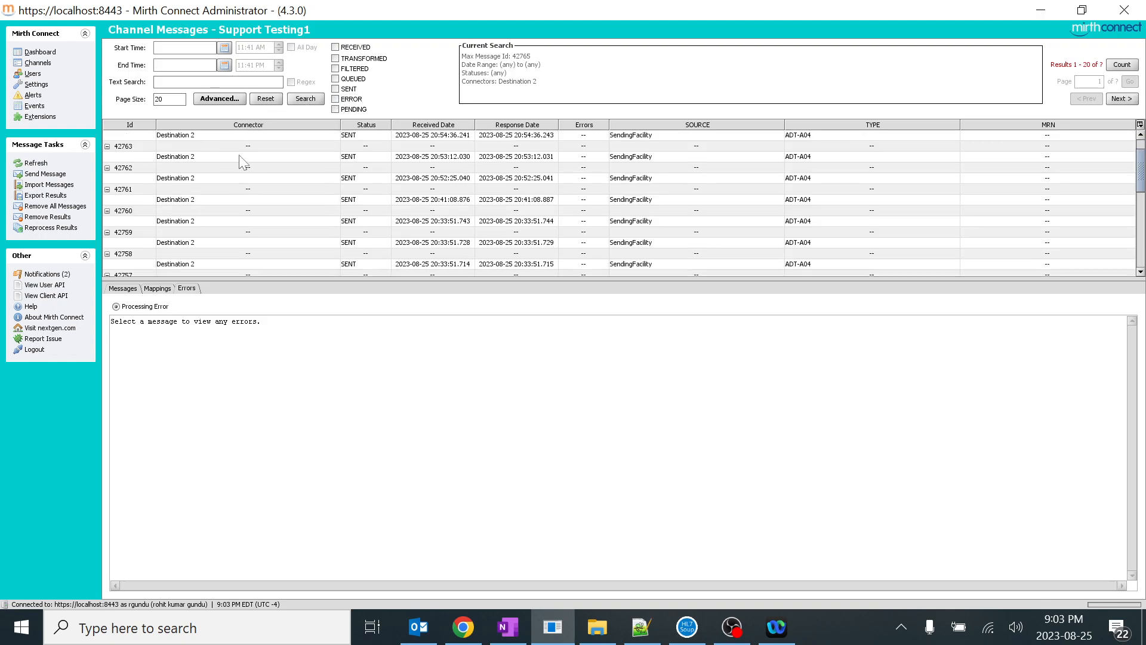
click(40, 52)
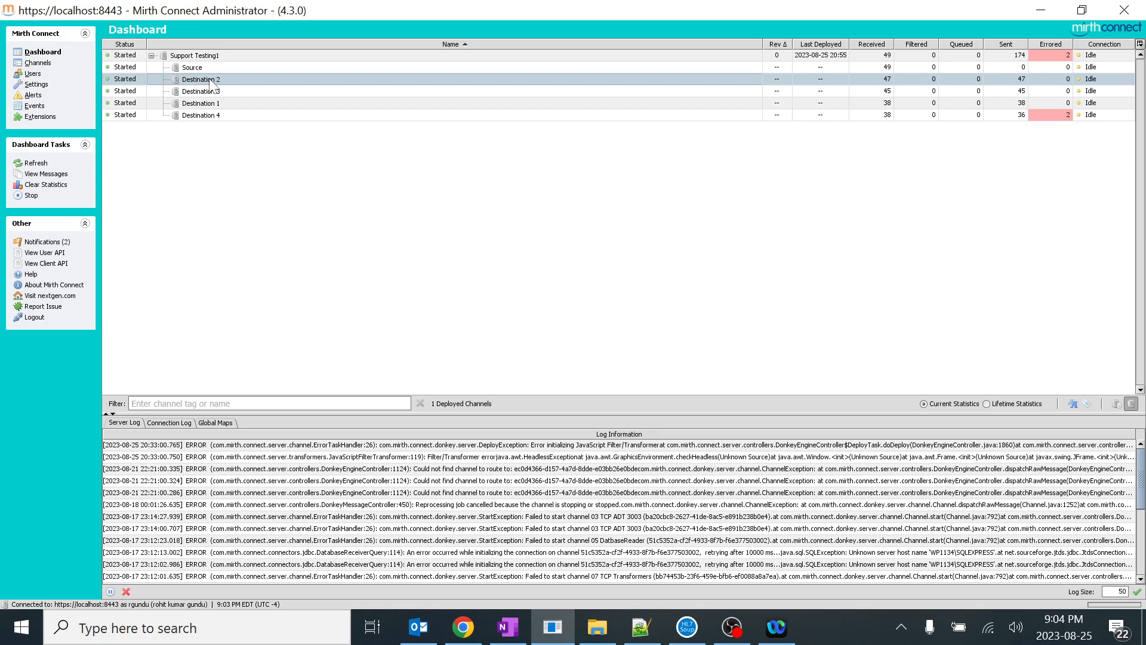
click(219, 174)
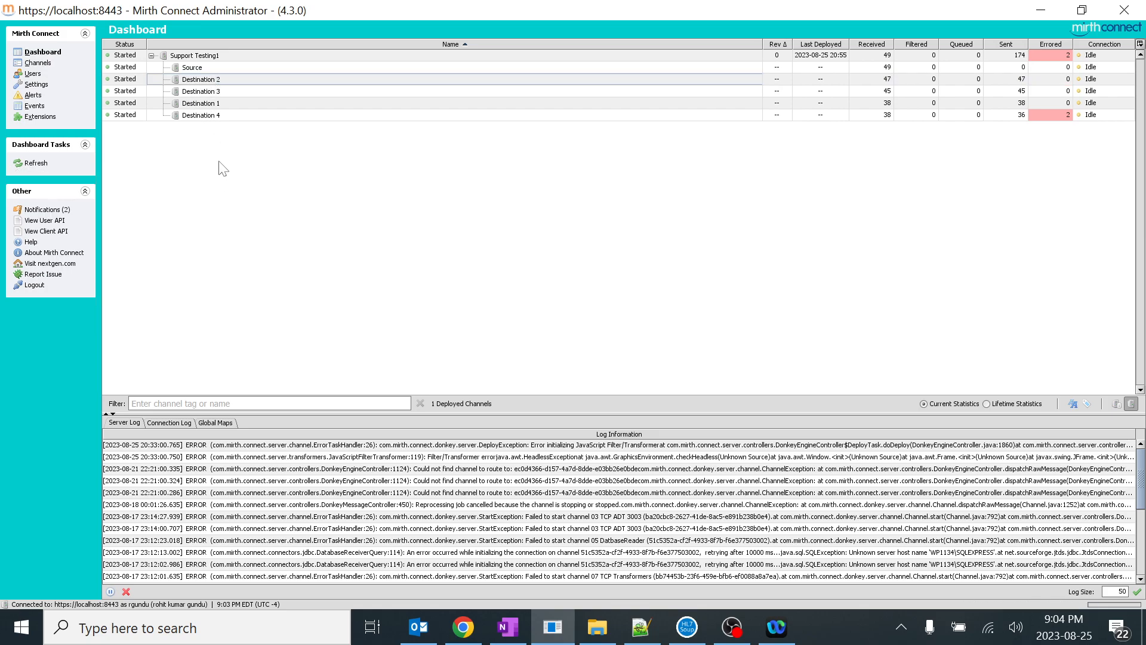
double_click(200, 79)
Search Destination 2's messages by ERROR status, and repeat the search with no status selected
click(335, 99)
click(305, 98)
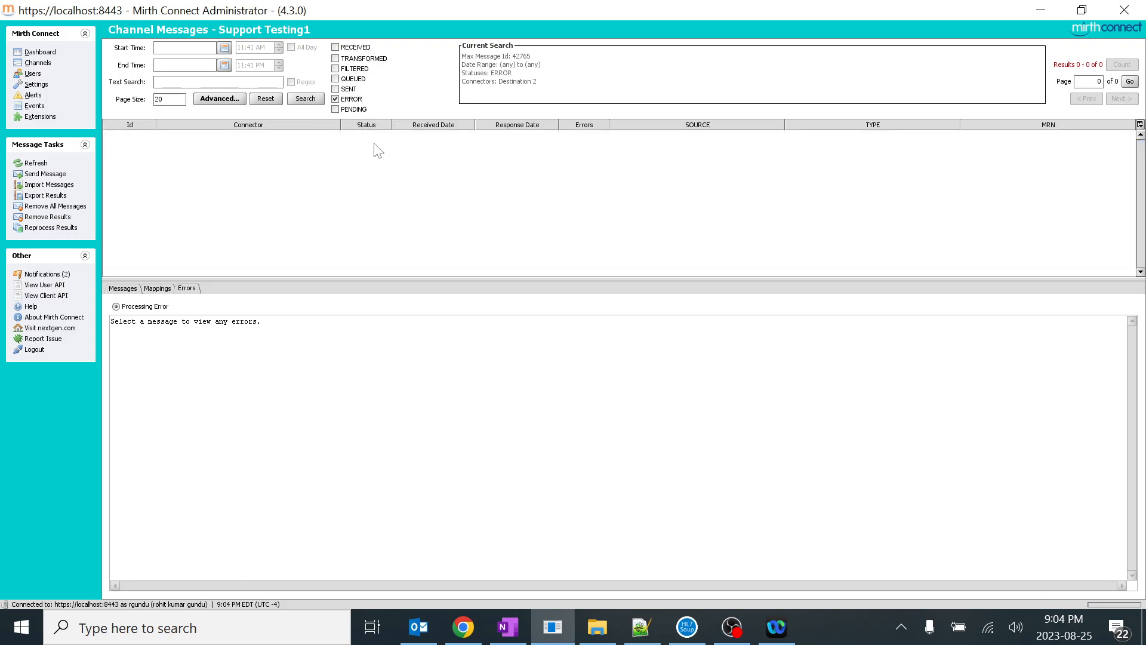
click(335, 99)
click(305, 99)
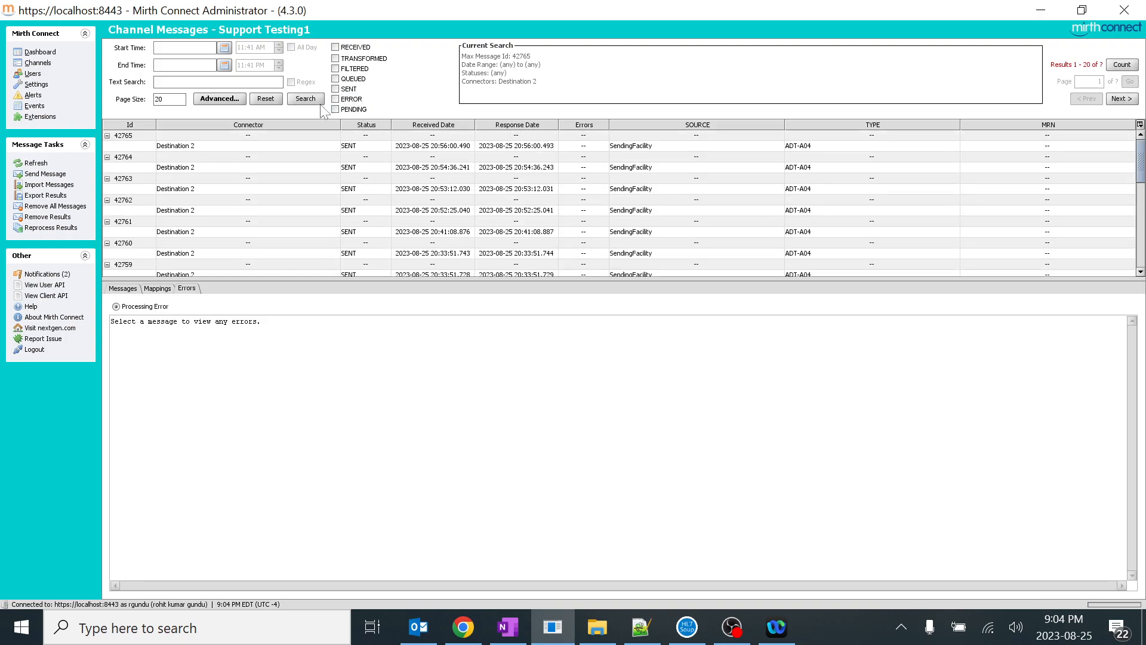
Set the advanced filter to Has Error with all connectors included and search the messages
click(220, 99)
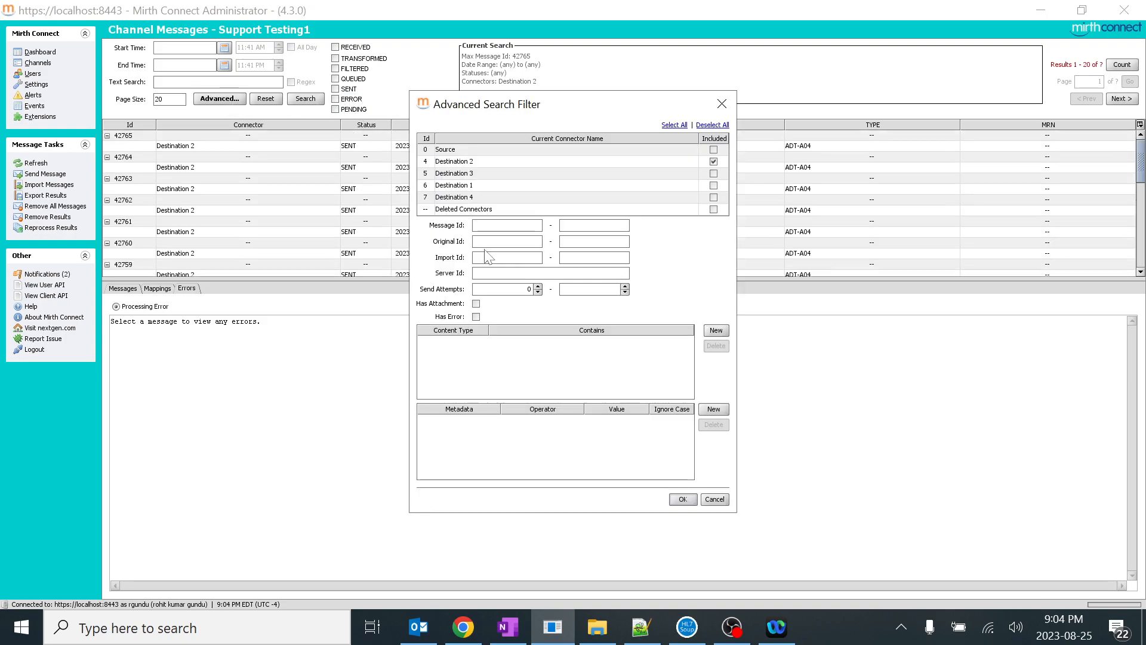
click(475, 316)
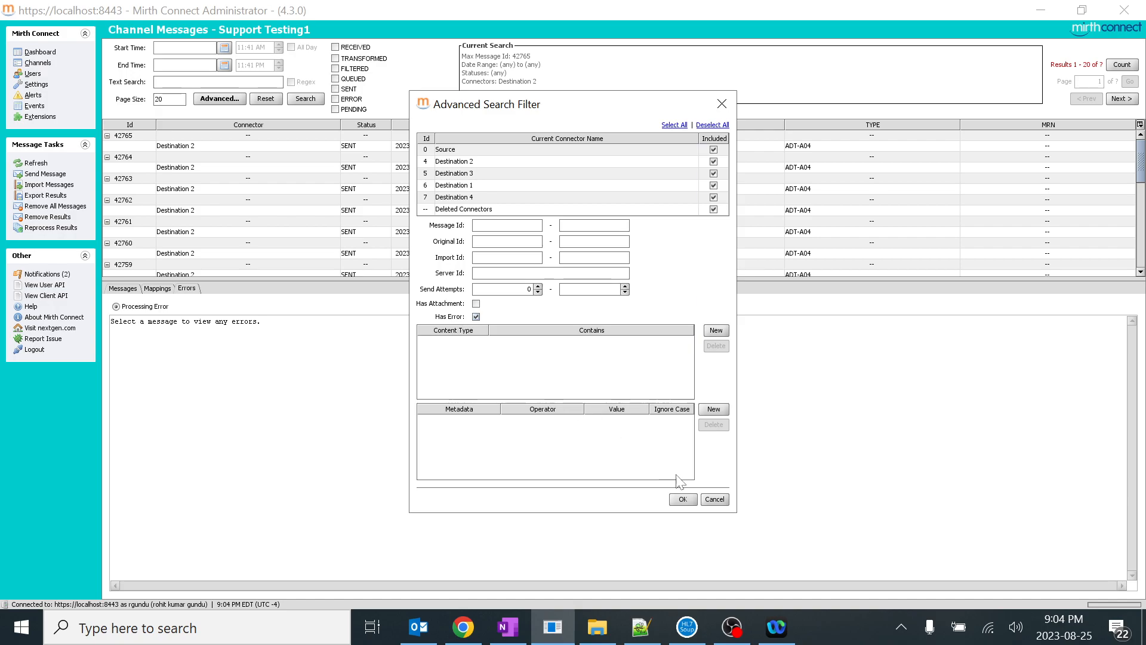
click(682, 499)
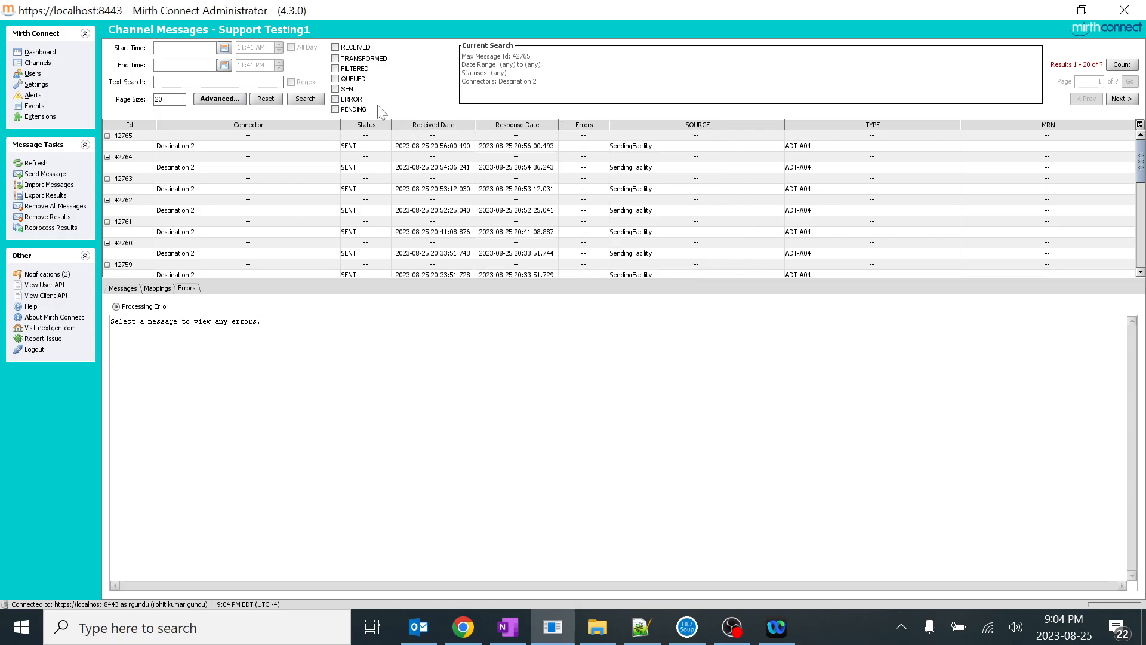
click(243, 98)
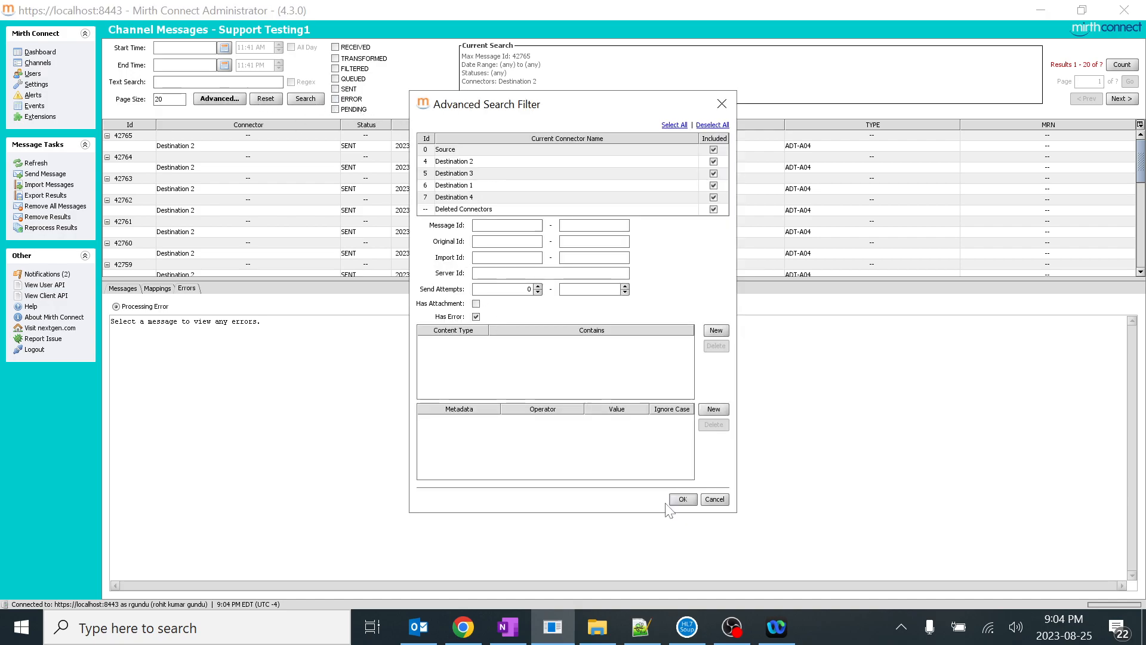
click(683, 499)
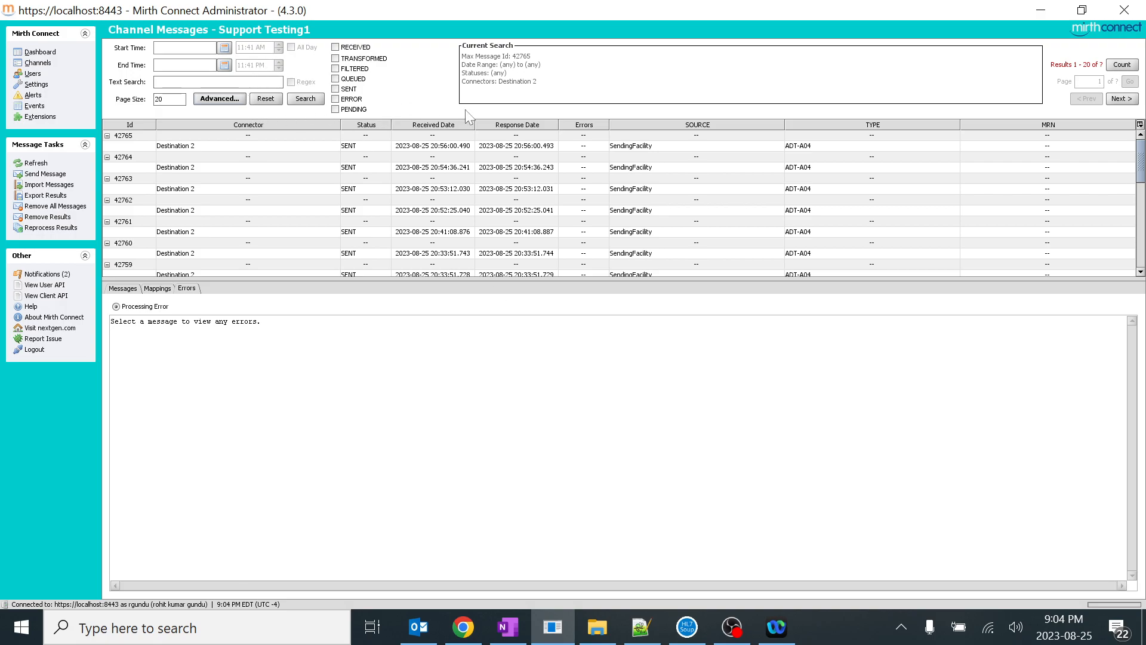
click(305, 98)
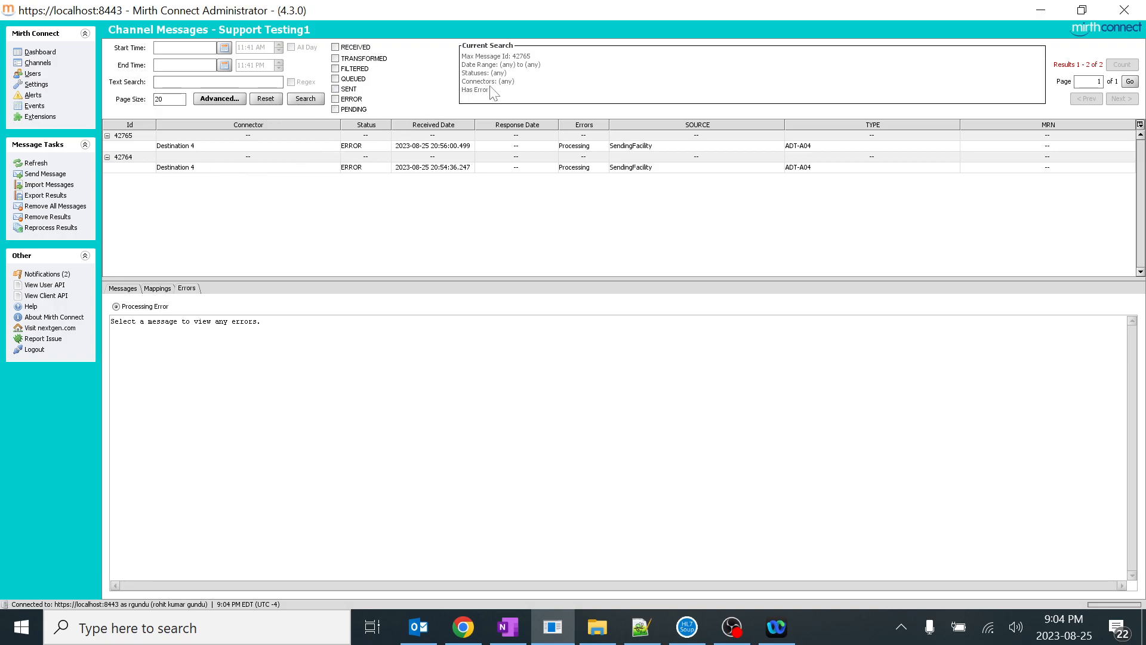
Keep Has Error in the advanced filter, add the ERROR status and search the messages
click(219, 99)
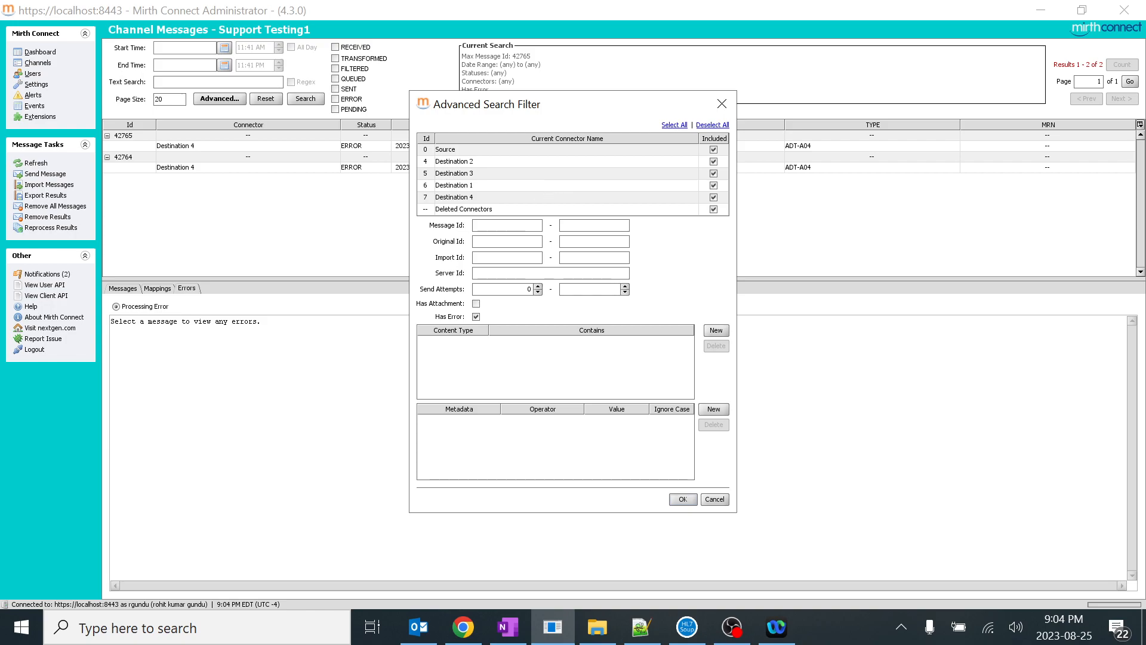
click(682, 499)
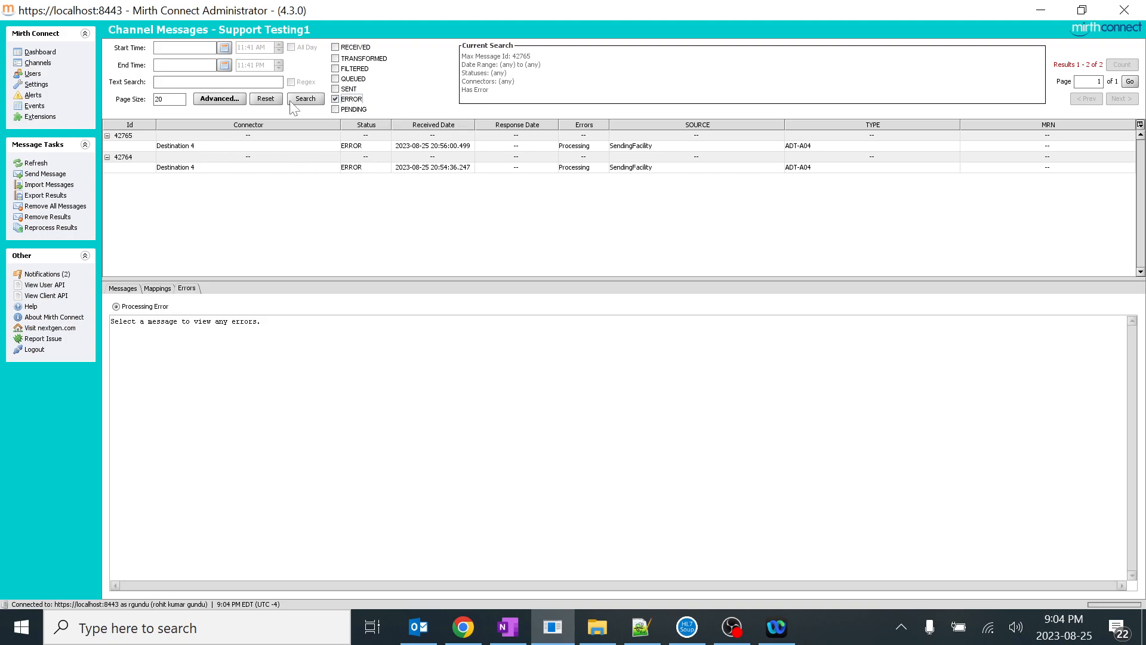
click(305, 101)
Open the advanced search filter for the channel's messages
click(220, 98)
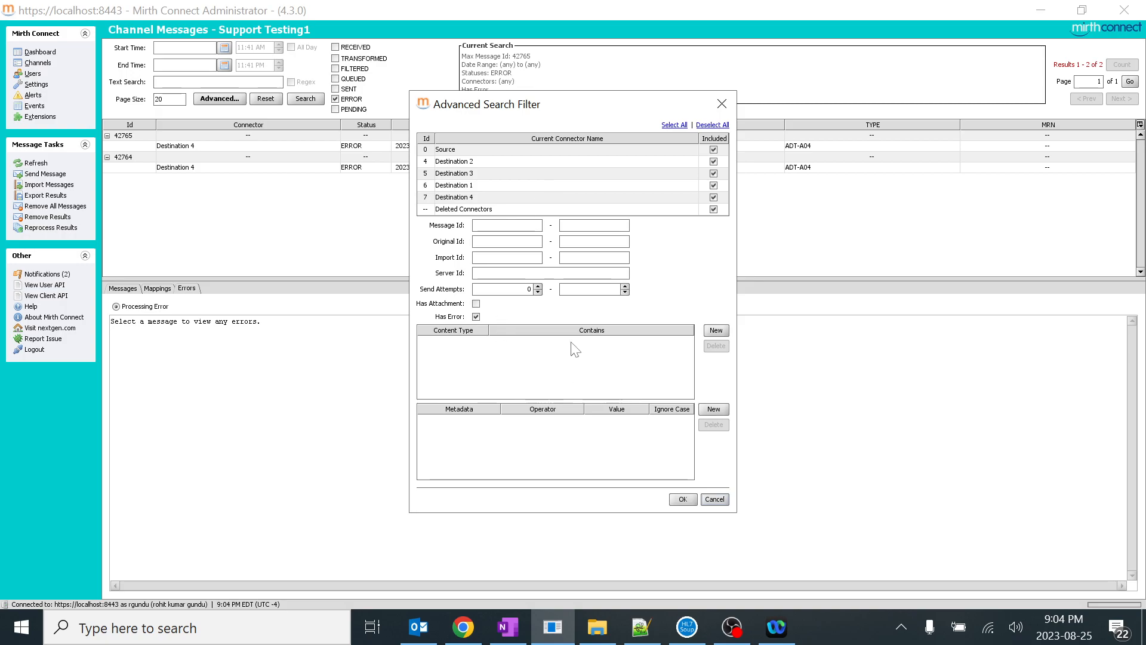